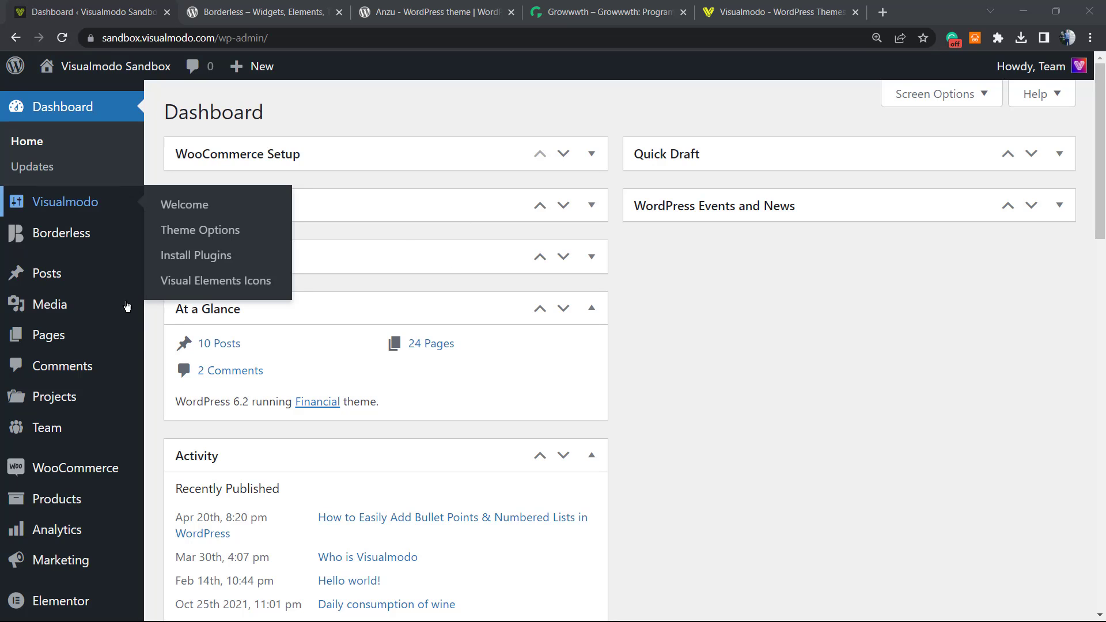
Step: Search the plugin directory for 'Algori 360 Image', then install and activate it
scroll(141, 305, "down", 4)
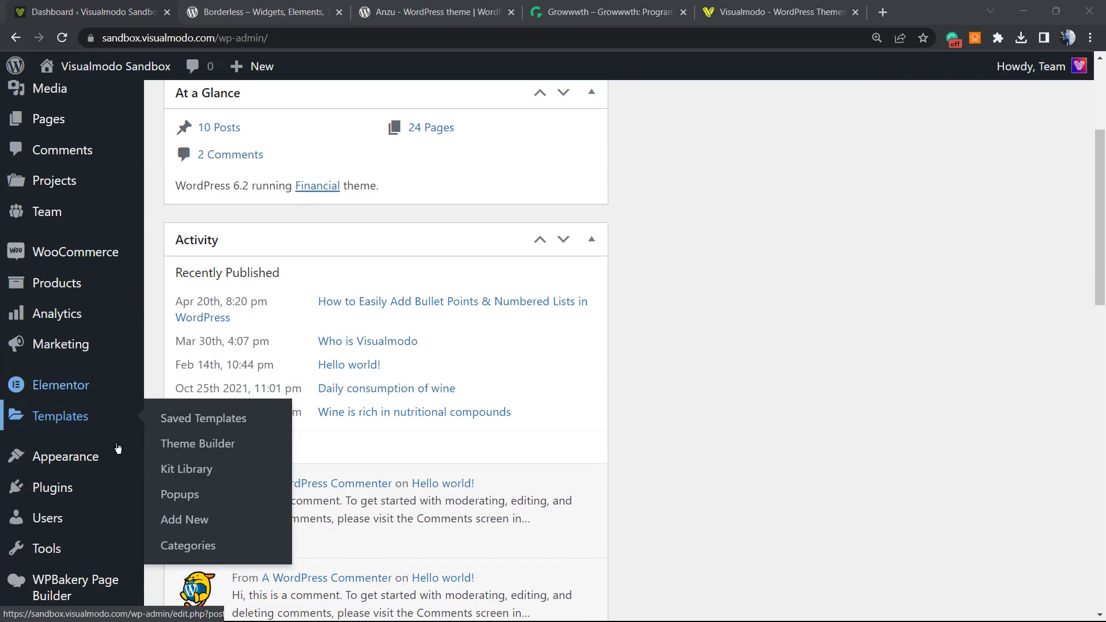
mouse_move(74, 487)
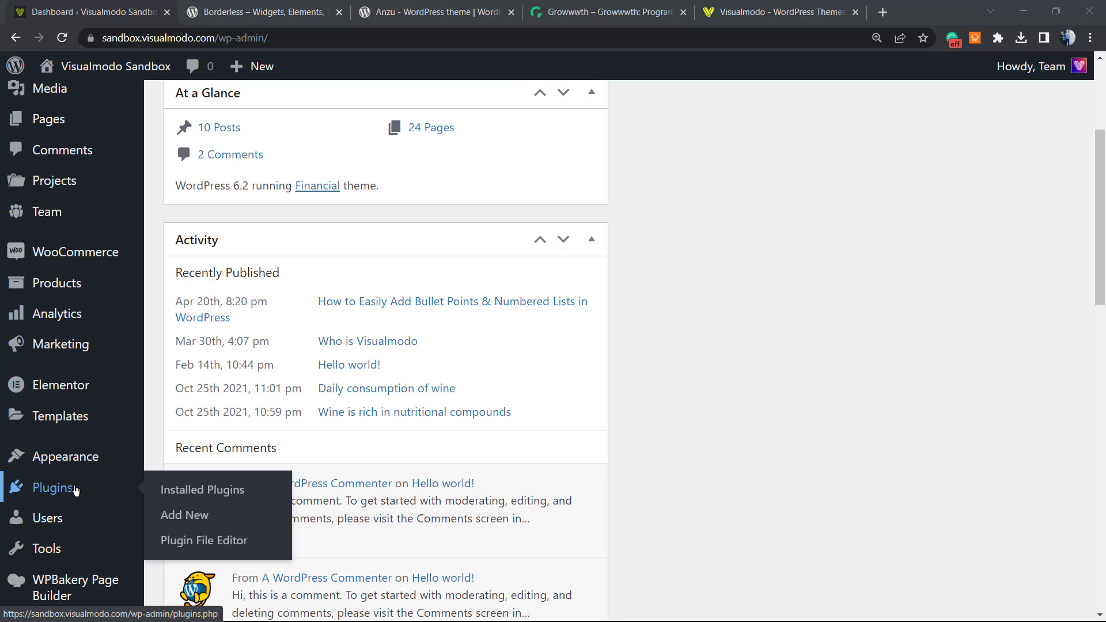
left_click(216, 519)
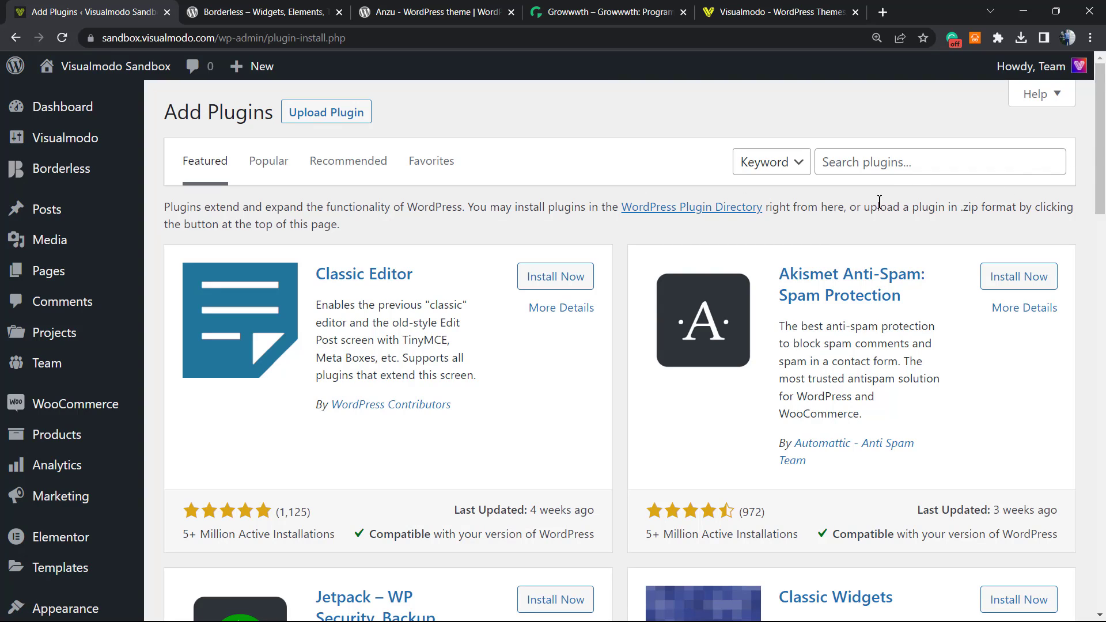
left_click(906, 166)
type("Algori 360 Image")
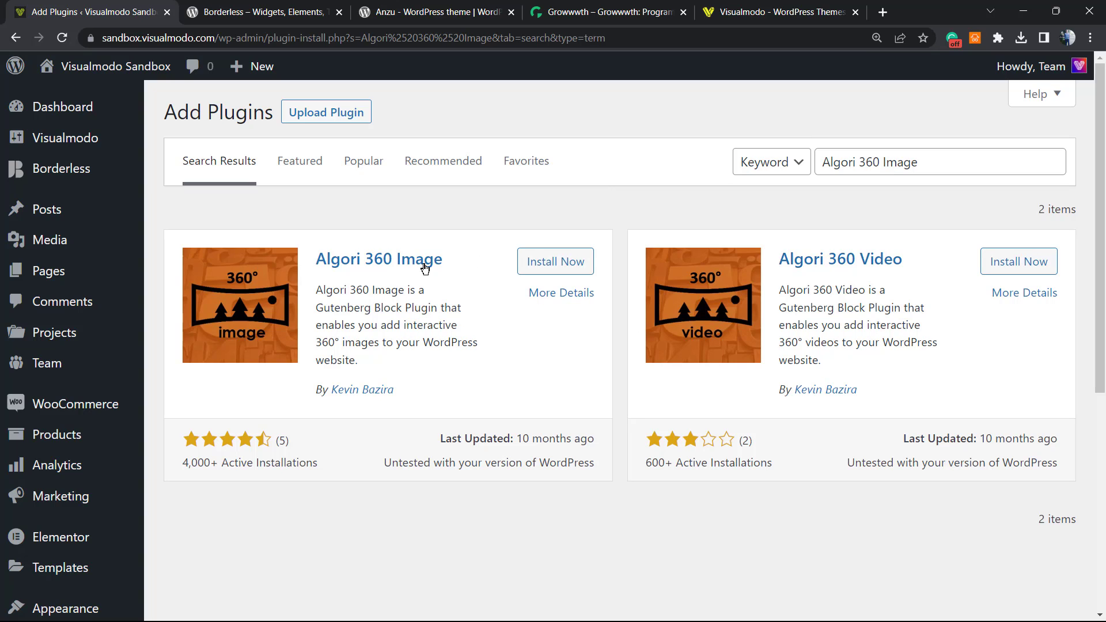
left_click(559, 274)
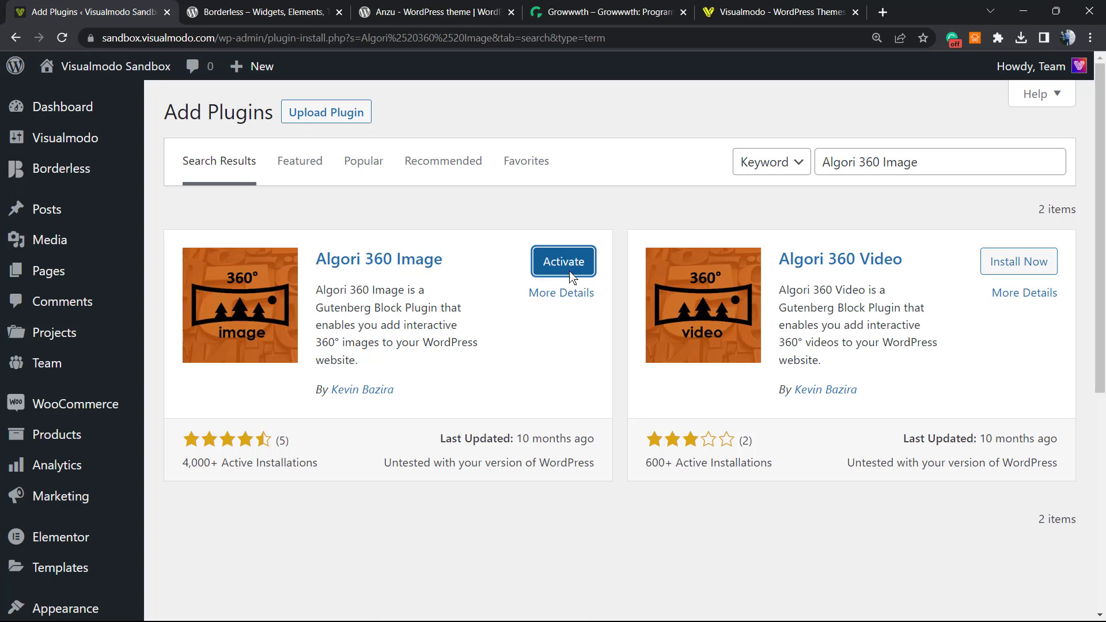
left_click(564, 266)
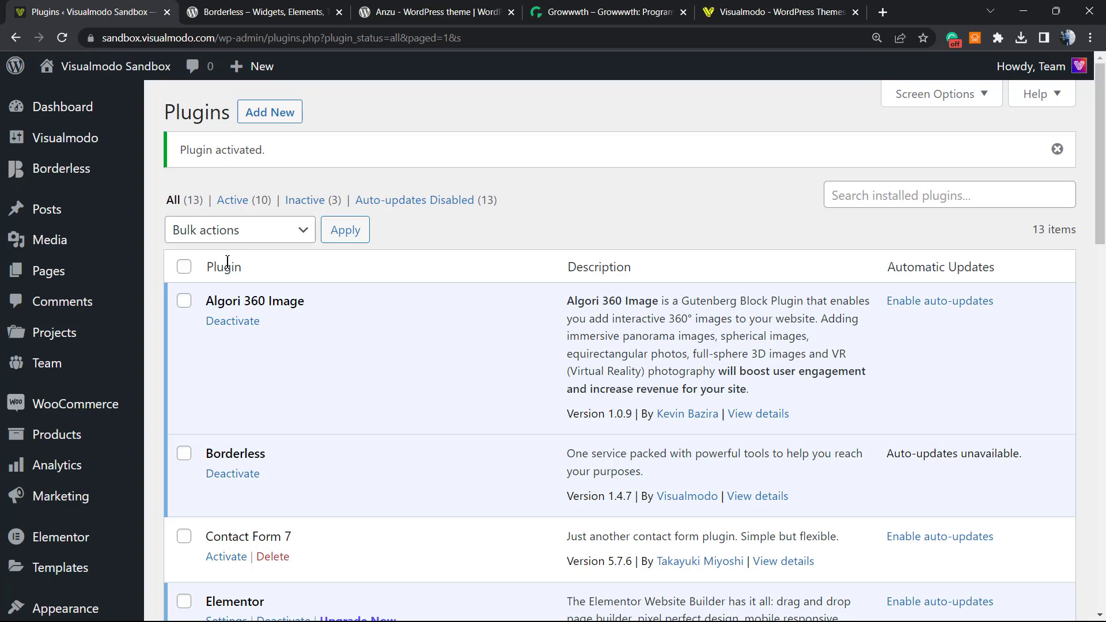
Step: Create a new blank page from the Pages list
mouse_move(46, 248)
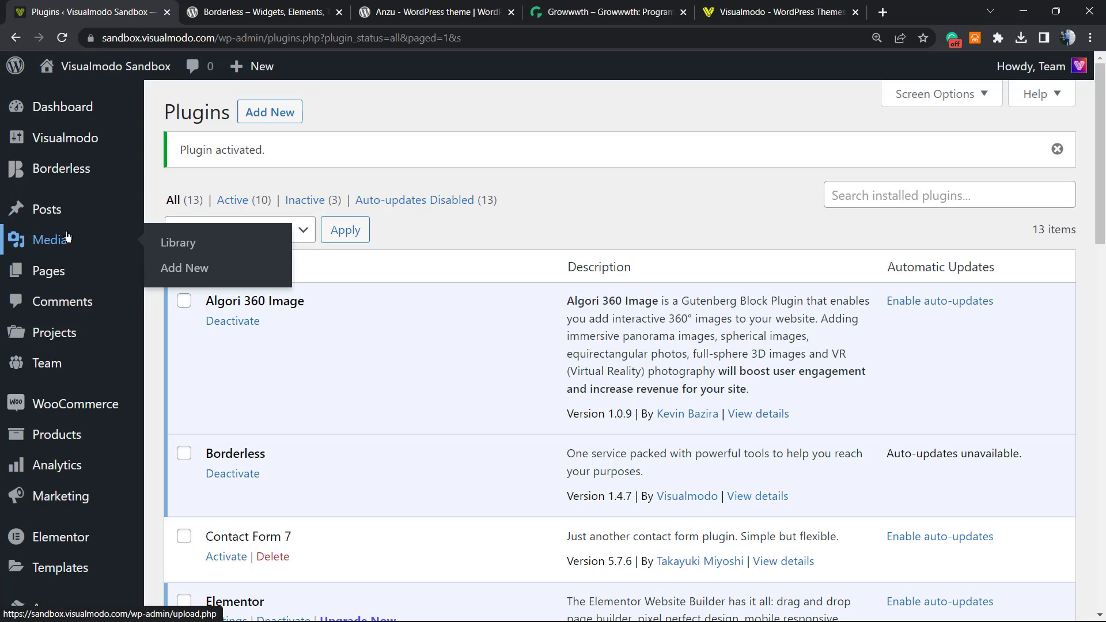
mouse_move(49, 271)
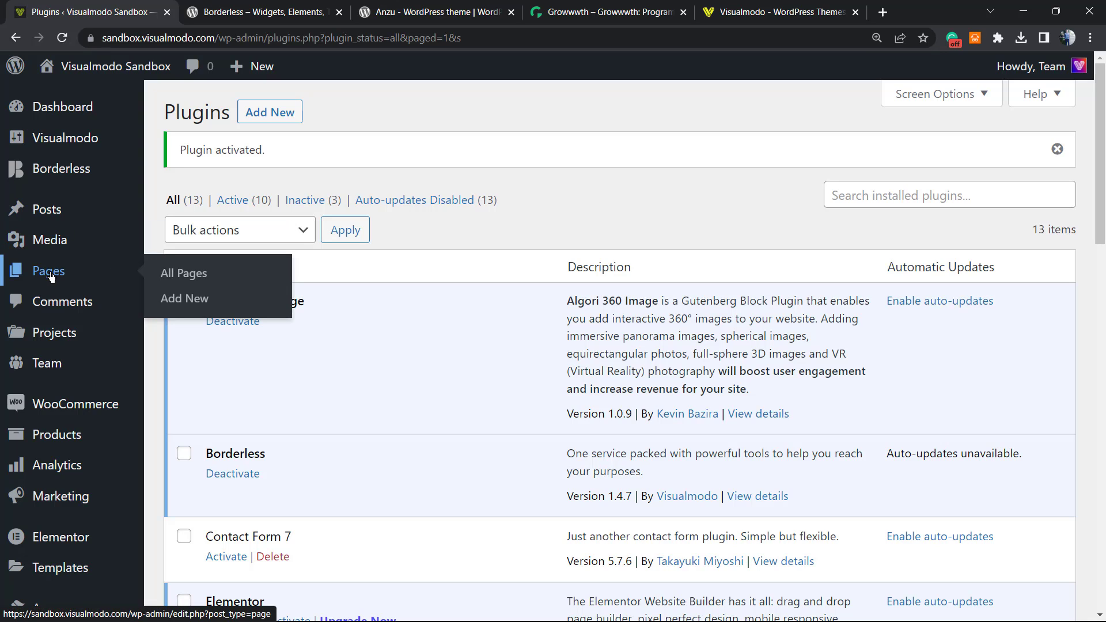
left_click(50, 275)
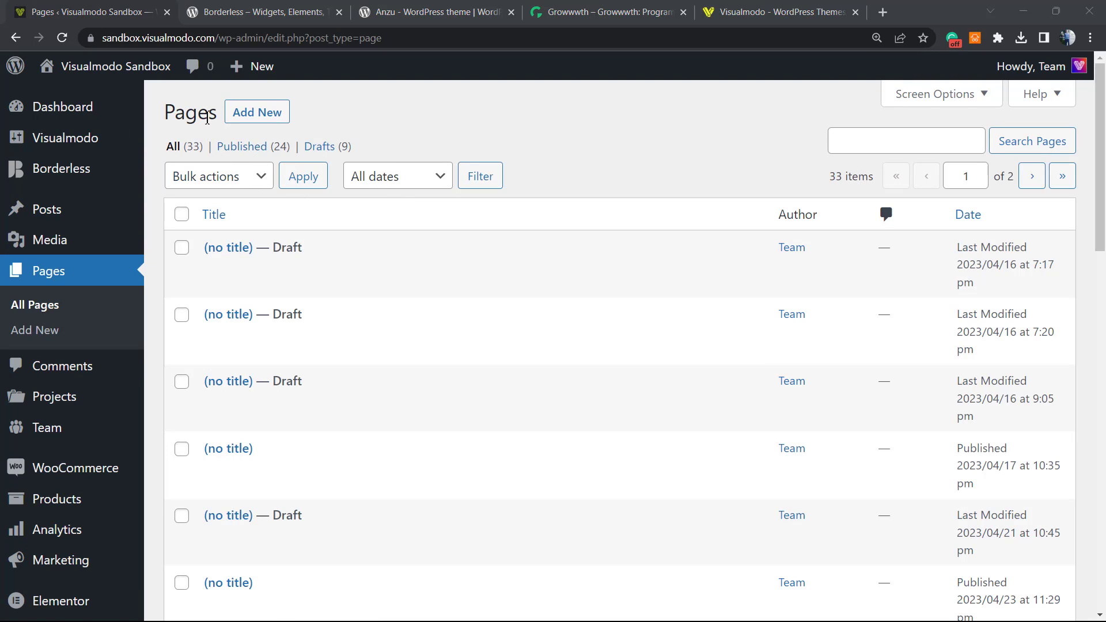
left_click(268, 114)
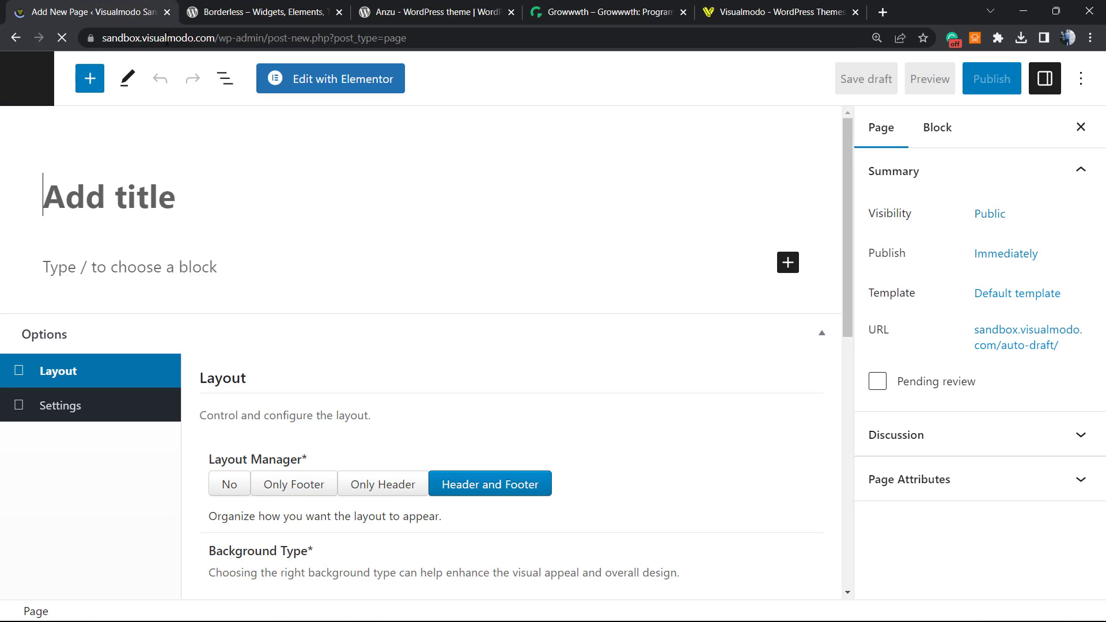
Step: Insert a 360° Image block into the empty page, found by searching '36'
left_click(495, 281)
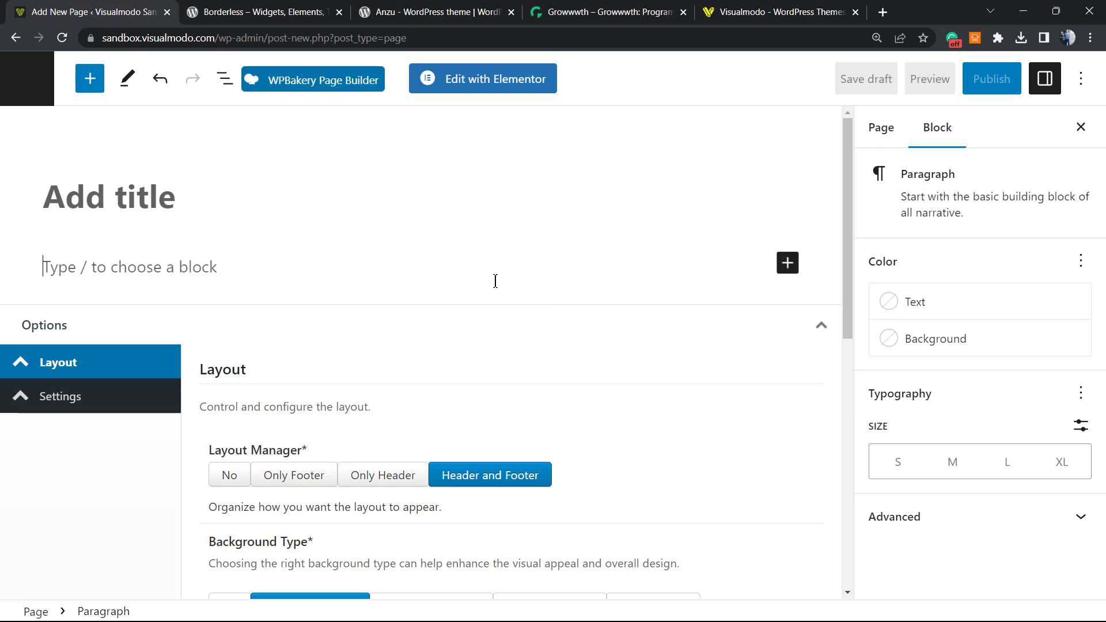
left_click(789, 264)
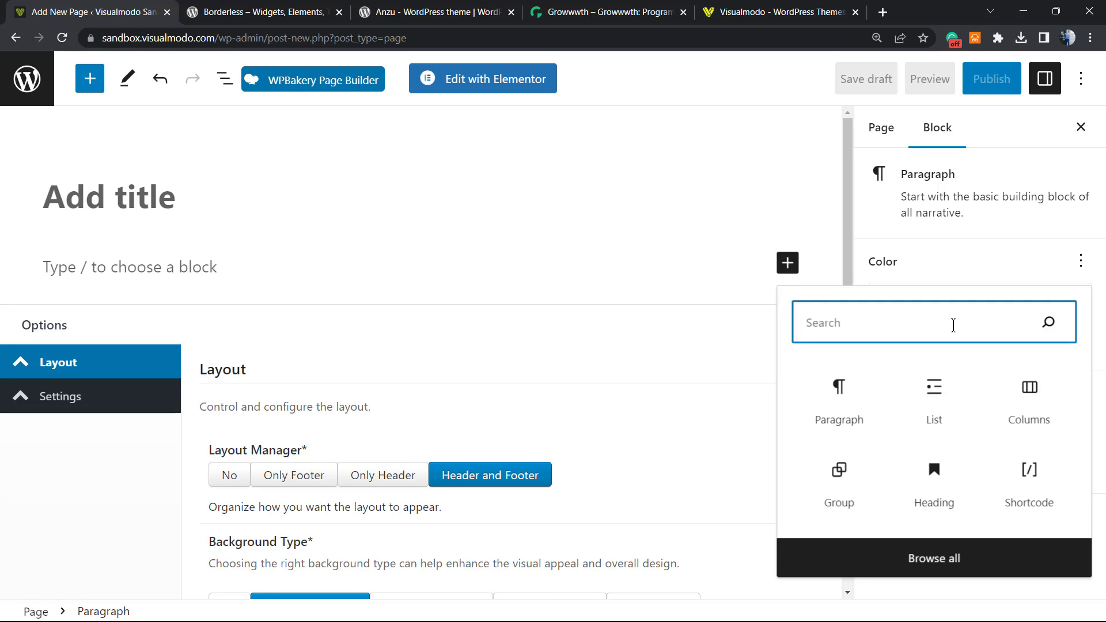
type("36")
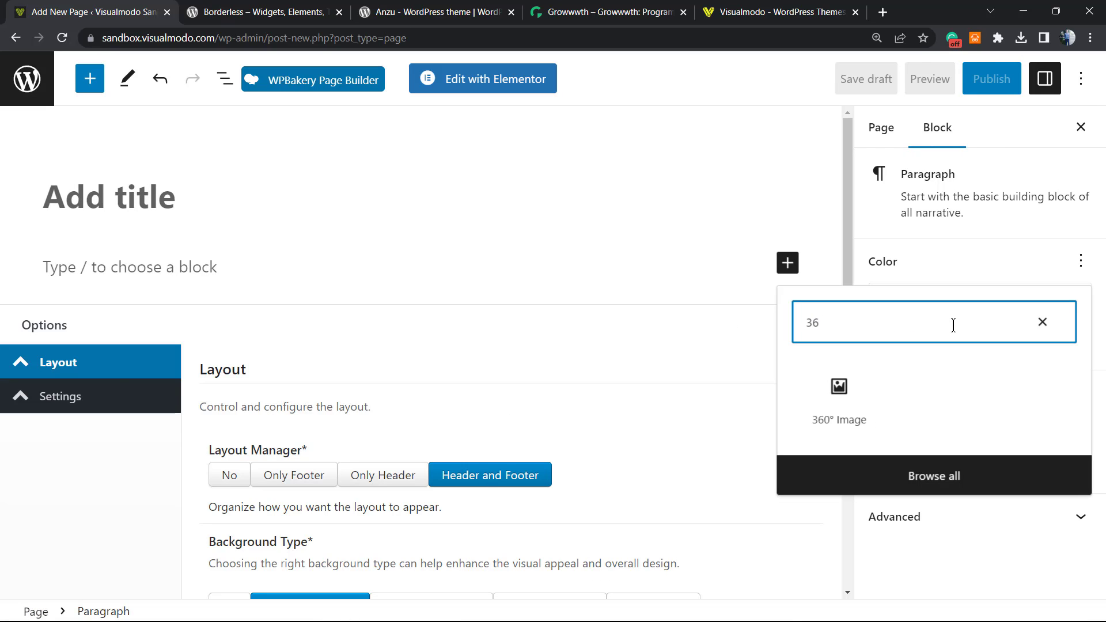
left_click(841, 404)
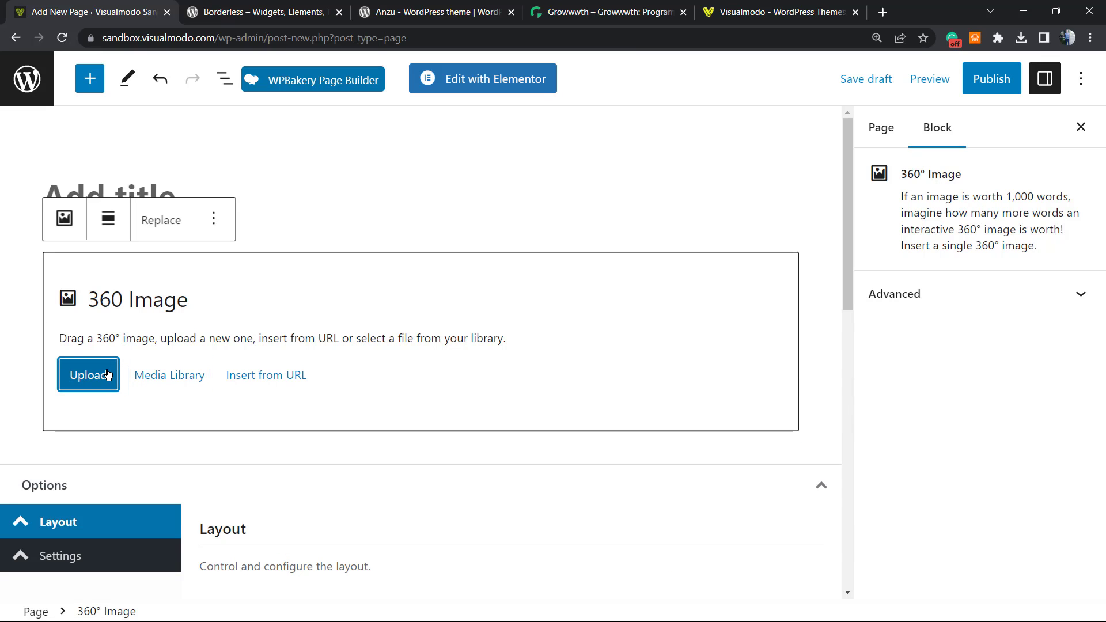
Step: Load winter-2383930_1920.jpg from the Media Library into the 360° Image block
left_click(170, 375)
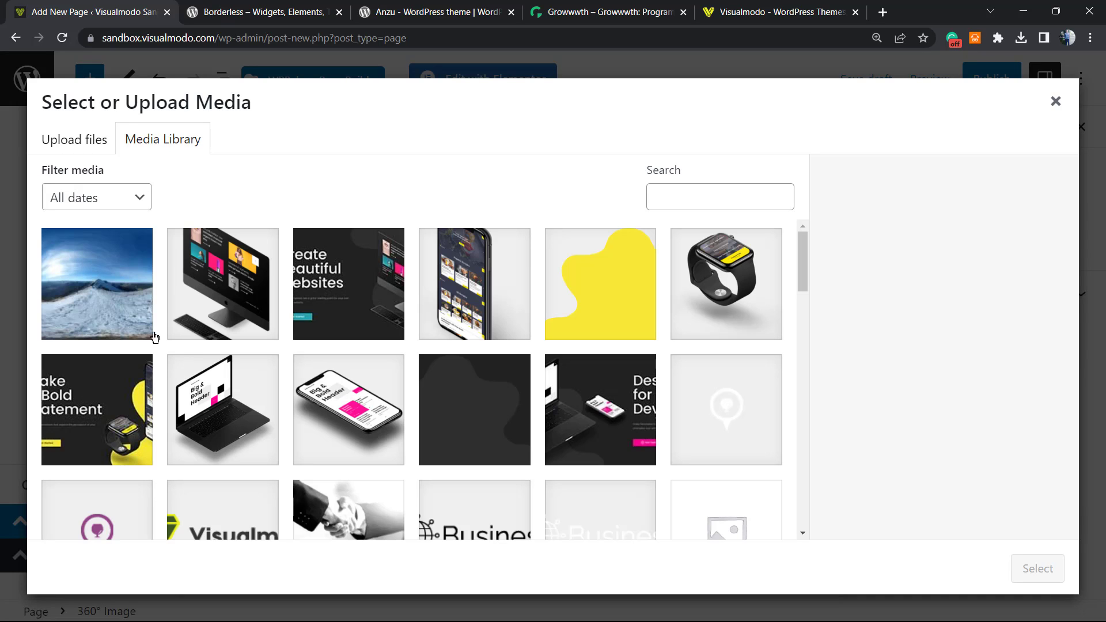
left_click(109, 286)
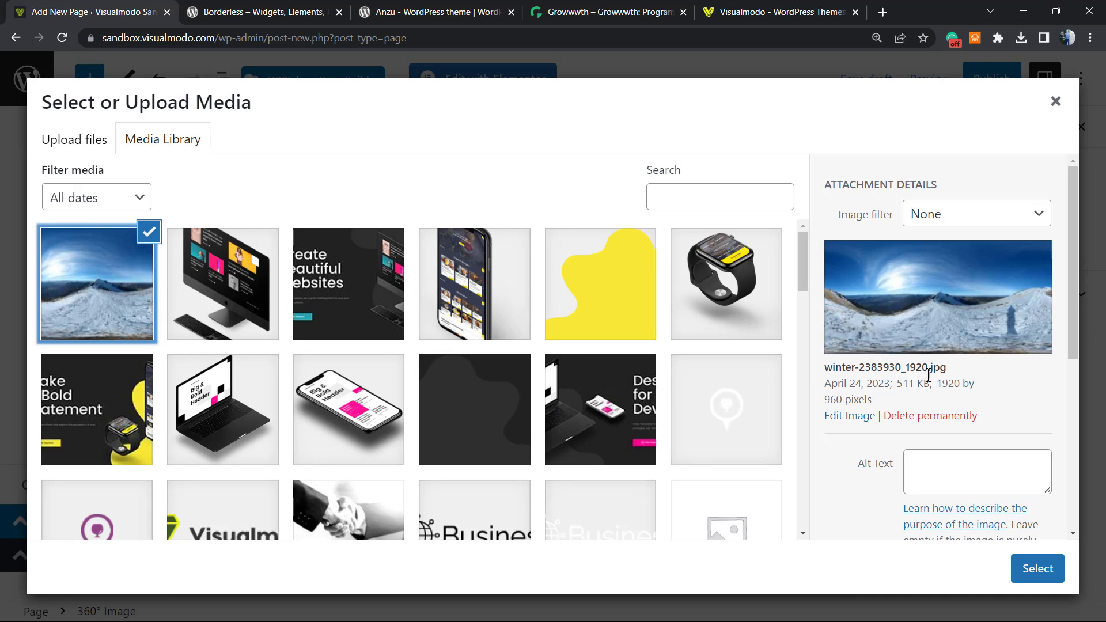
left_click(1033, 572)
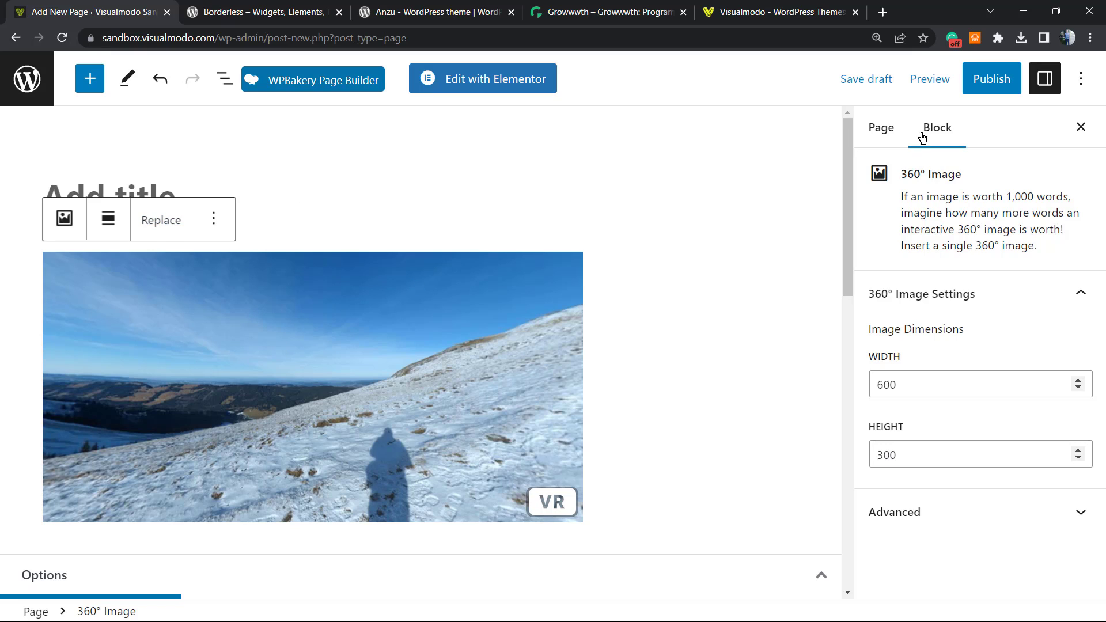
Step: Preview the page in a new tab and rotate the panorama across the ridge and valley
left_click(932, 80)
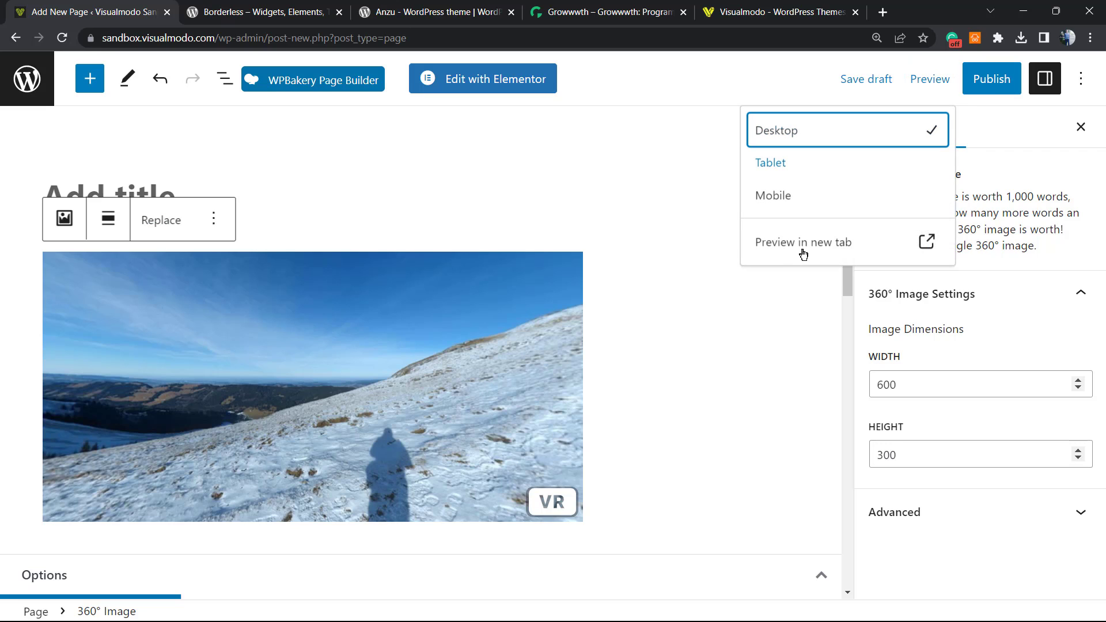
left_click(774, 254)
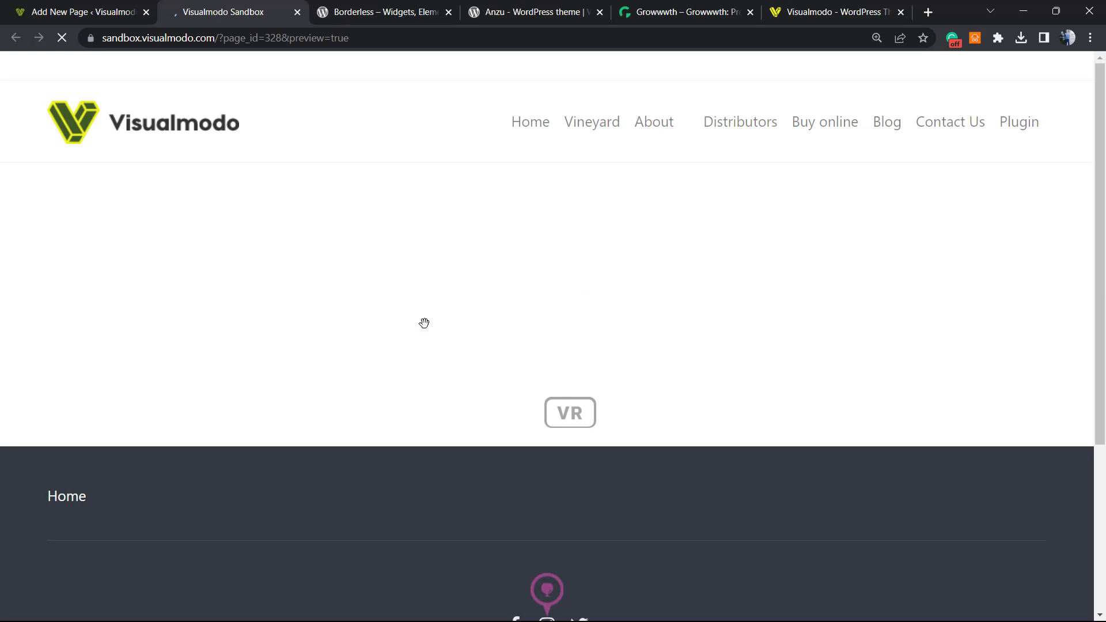
left_click_drag(252, 336, 459, 329)
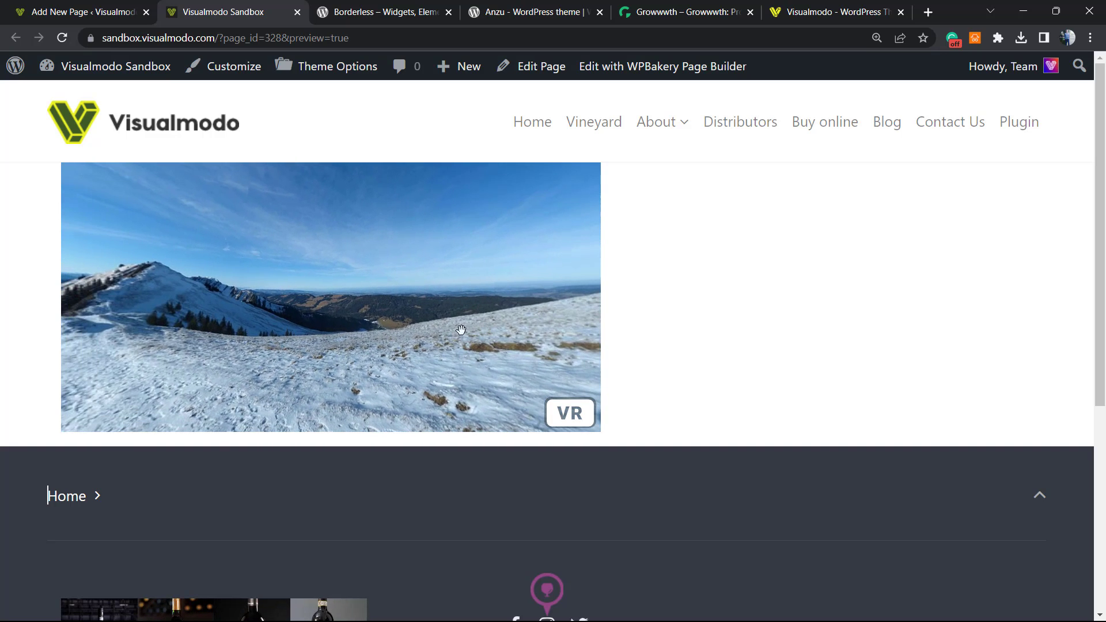
left_click_drag(265, 326, 472, 331)
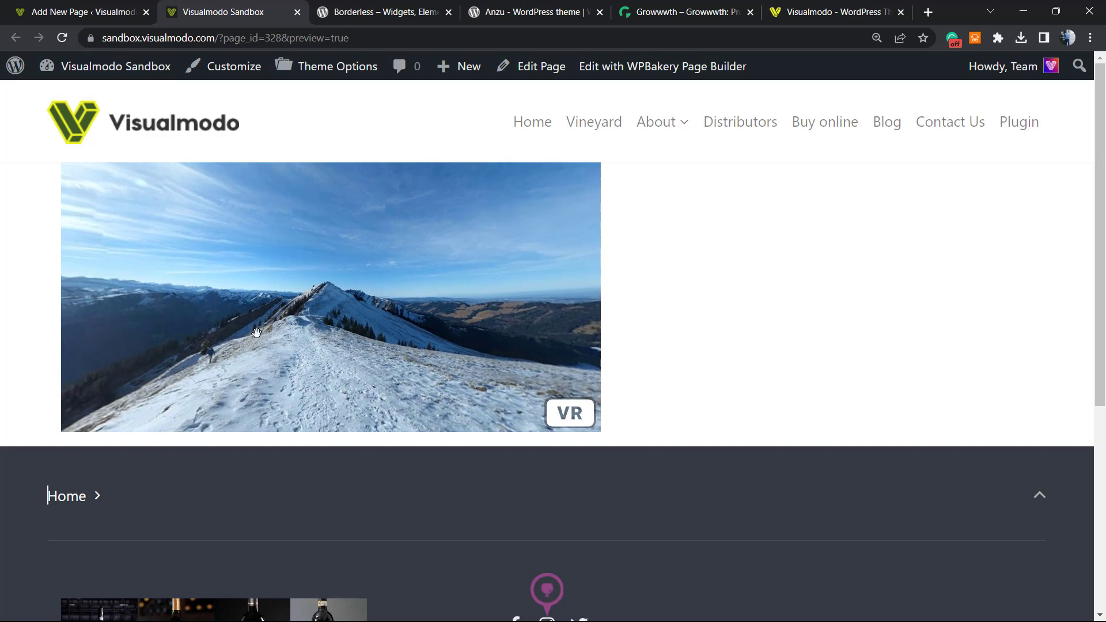
left_click_drag(256, 332, 543, 347)
left_click_drag(278, 309, 511, 308)
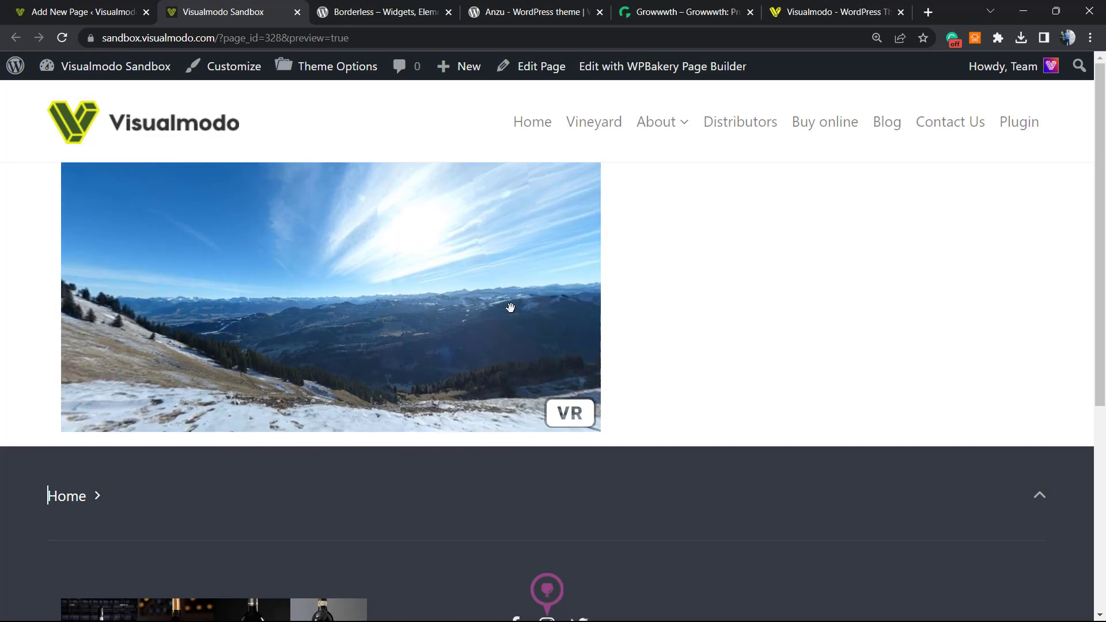
left_click_drag(271, 315, 490, 317)
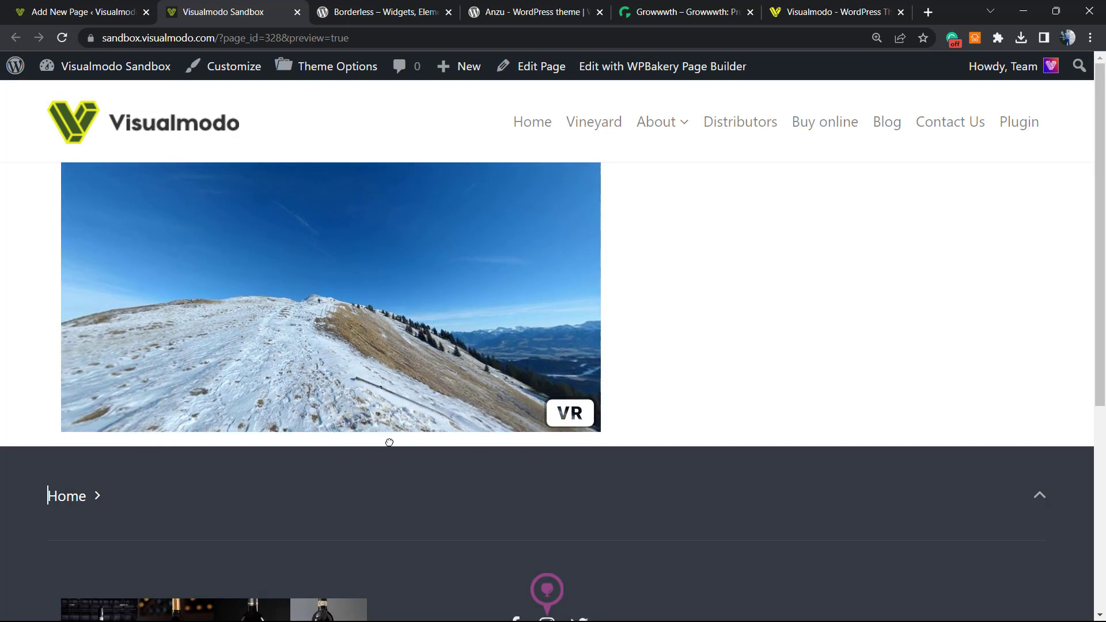
Step: Tilt the panorama up toward the sky, then view it full screen in VR and exit
left_click_drag(353, 191, 327, 429)
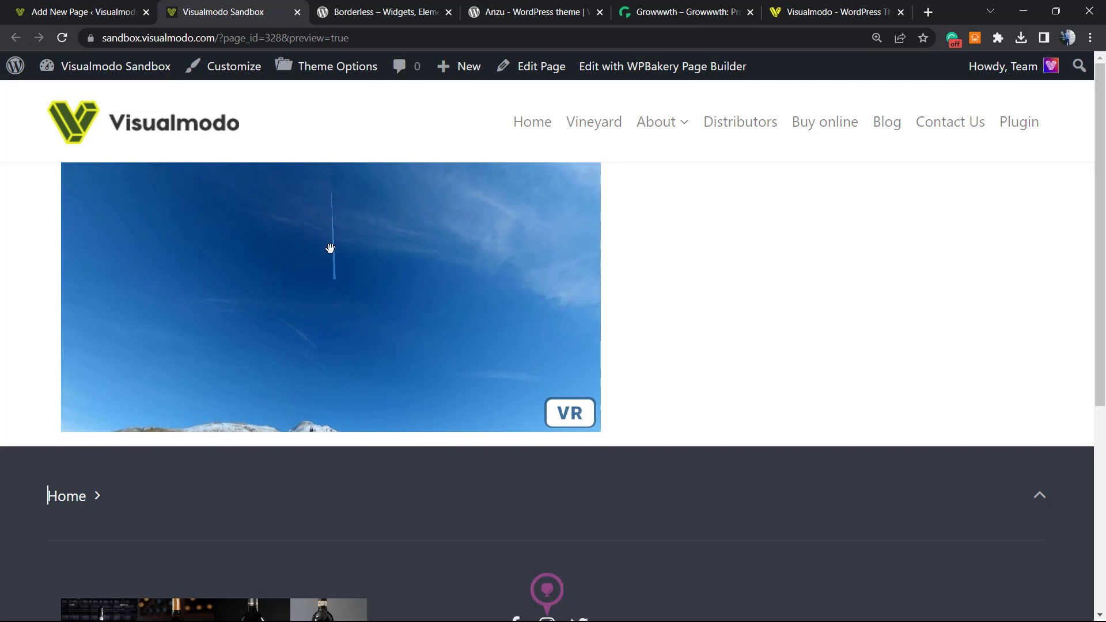
left_click_drag(330, 248, 309, 397)
left_click_drag(306, 230, 440, 403)
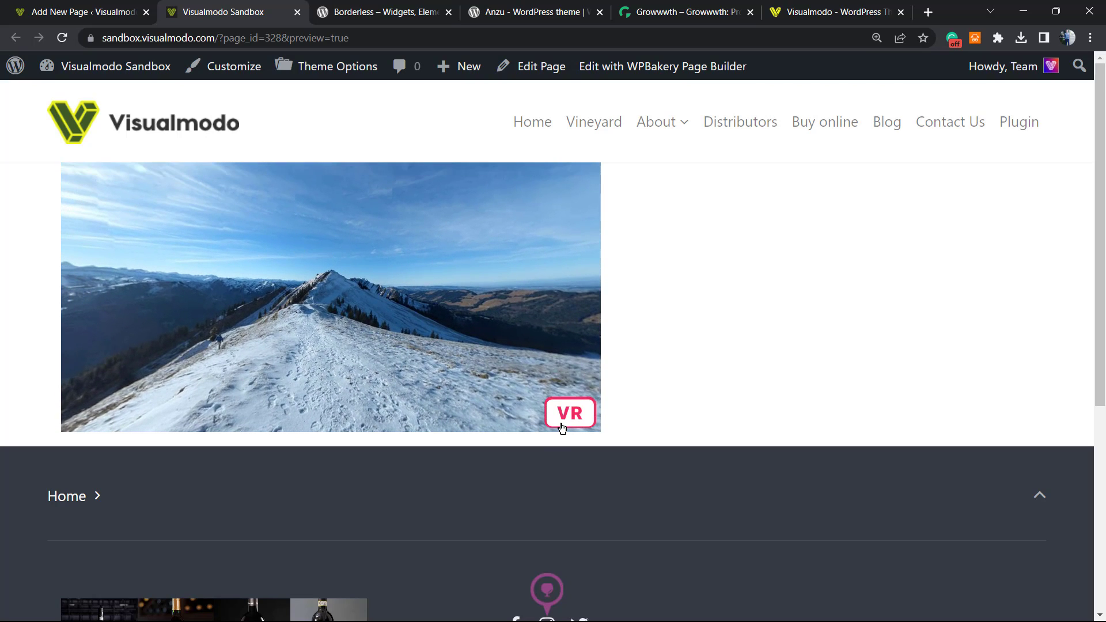
left_click(555, 419)
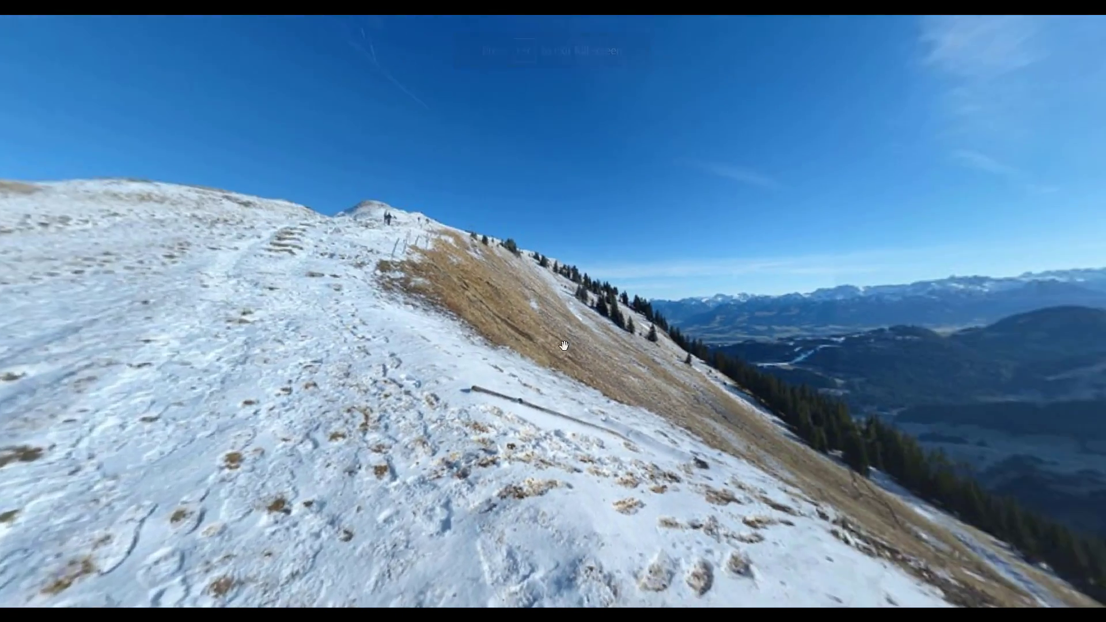
key("Escape")
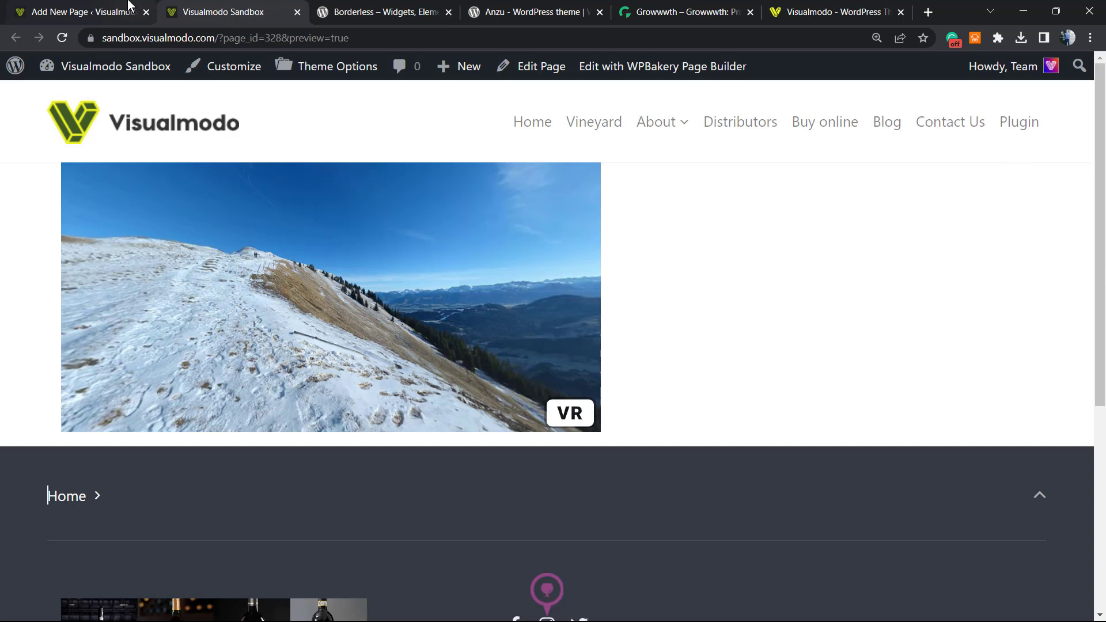
Step: Back in the editor, set the 360° Image block's alignment to Align center
left_click(86, 11)
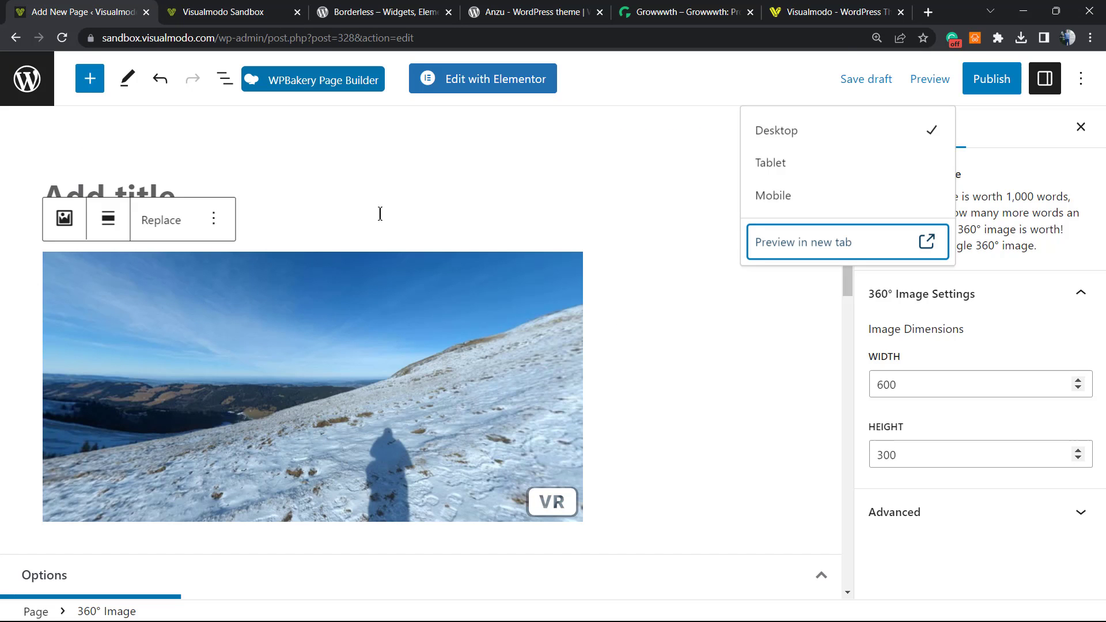
left_click(169, 222)
left_click(103, 216)
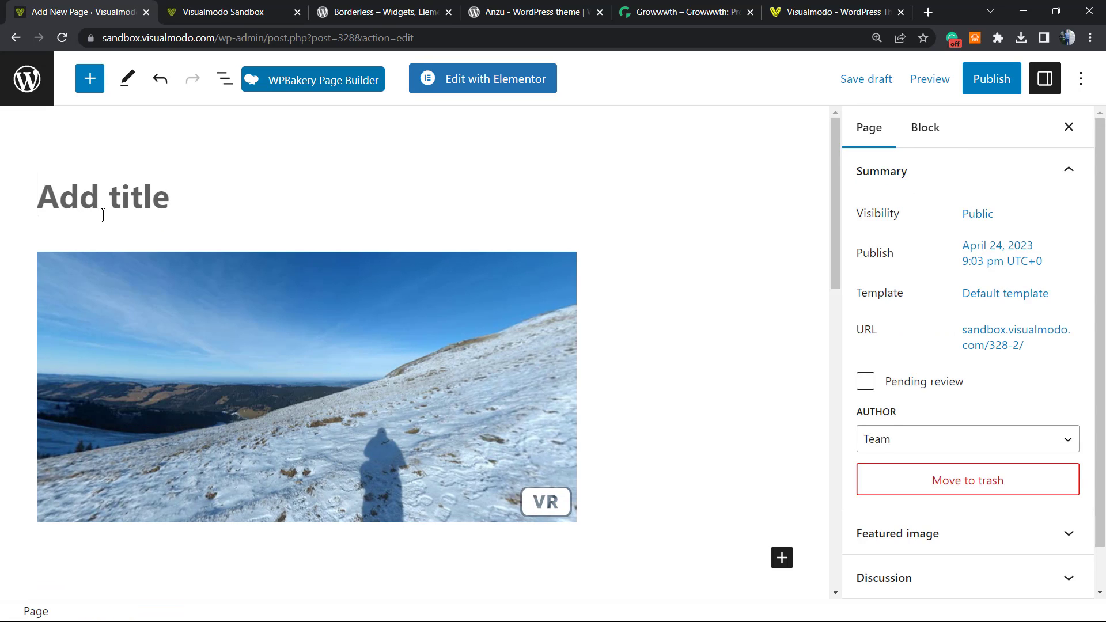
left_click(127, 307)
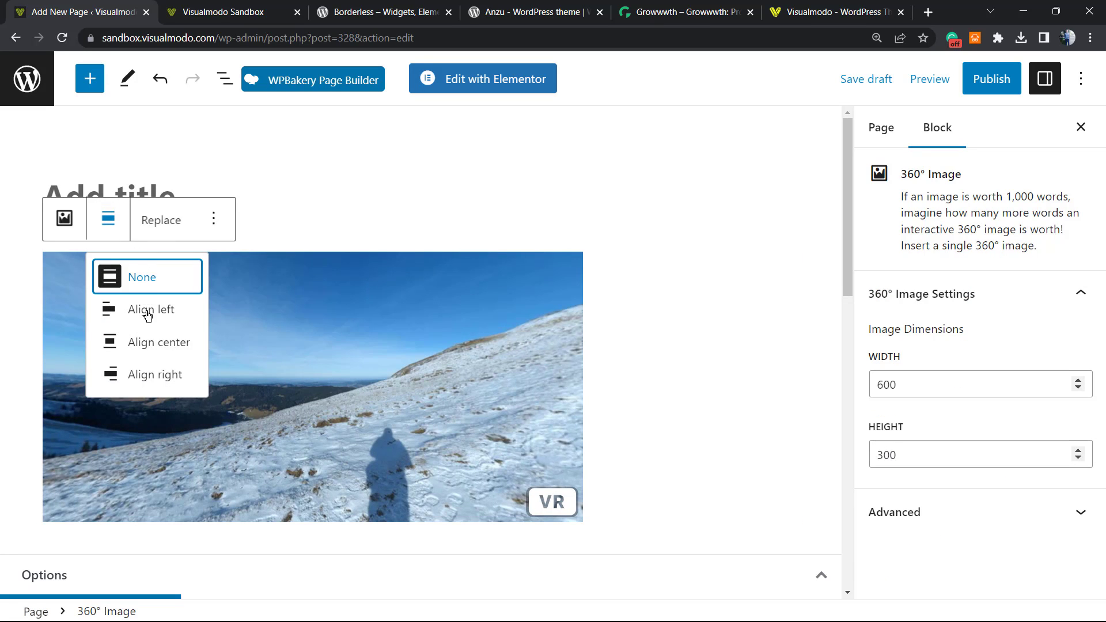
left_click(147, 310)
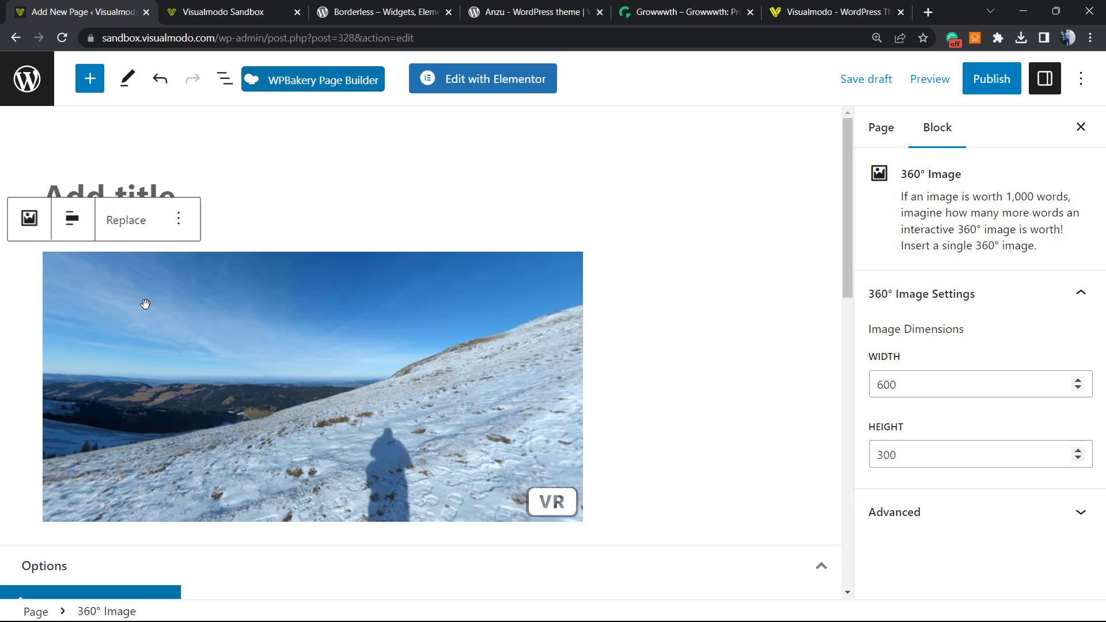
left_click(73, 219)
left_click(118, 341)
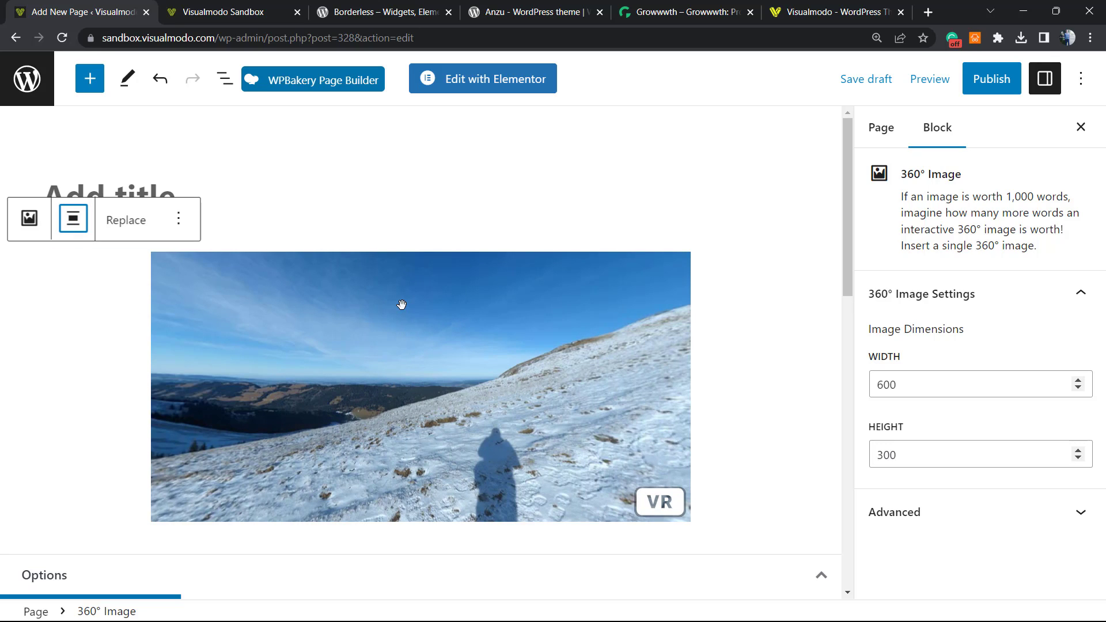
left_click(938, 383)
left_click(954, 450)
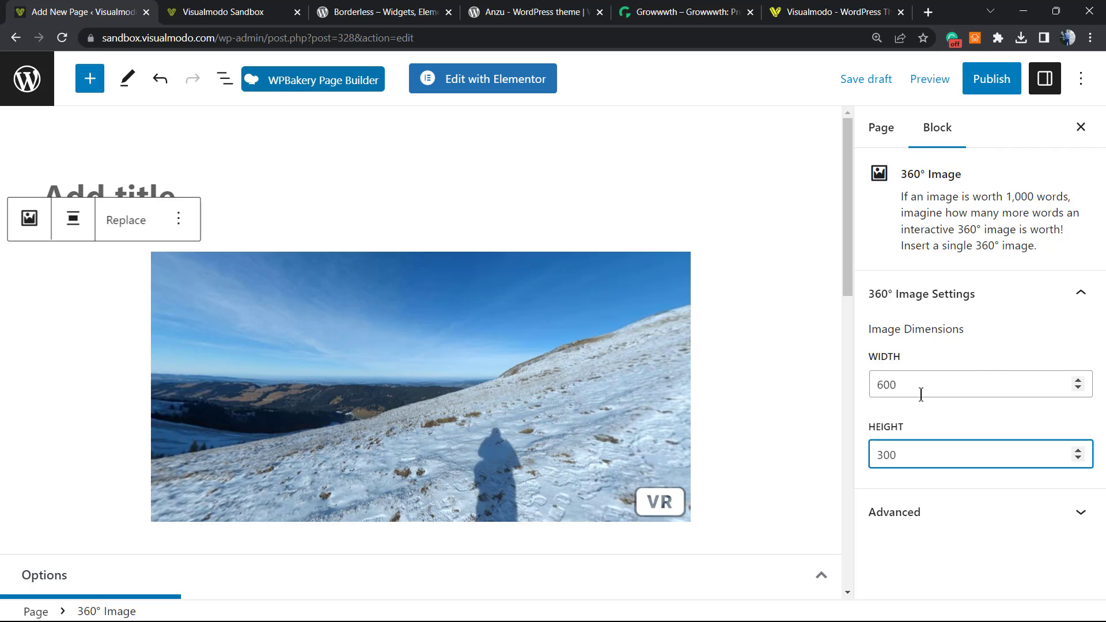
Step: Change the panorama block's width to 900 and spin the image to check it
left_click_drag(884, 385, 875, 387)
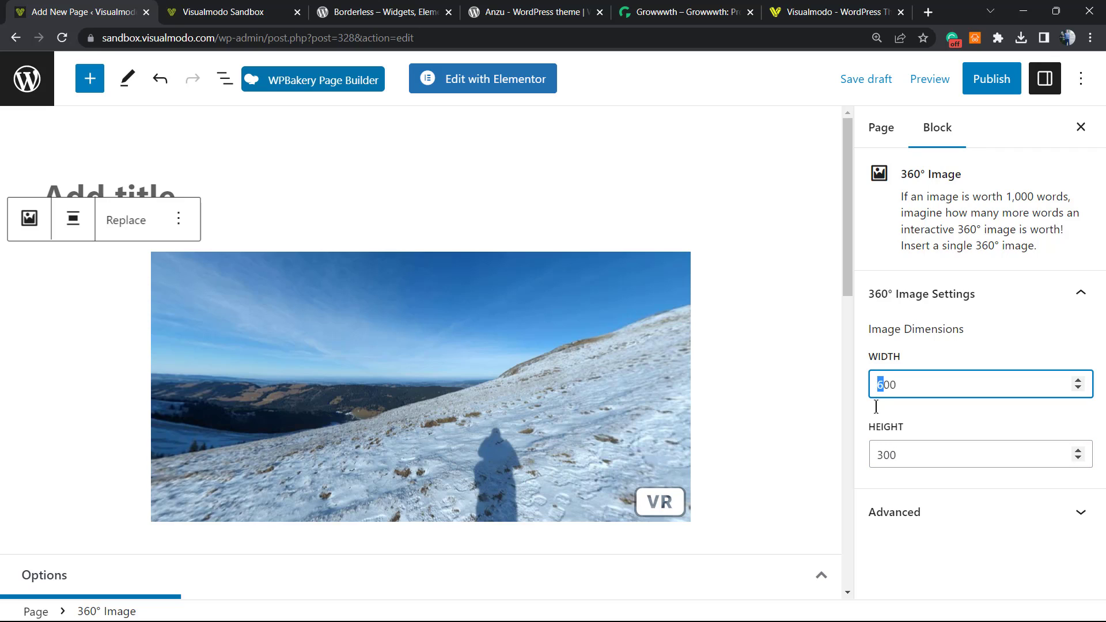
type("9")
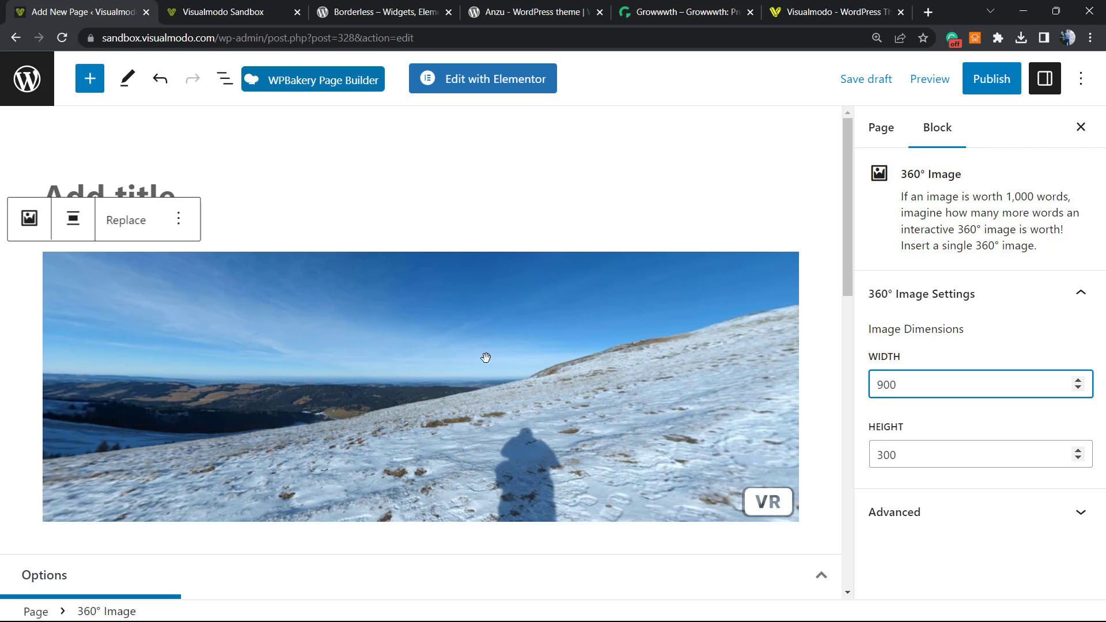
left_click_drag(395, 396, 218, 407)
left_click_drag(568, 388, 382, 403)
Step: Change the height to 500 and rotate the resized panorama to preview it
left_click(887, 450)
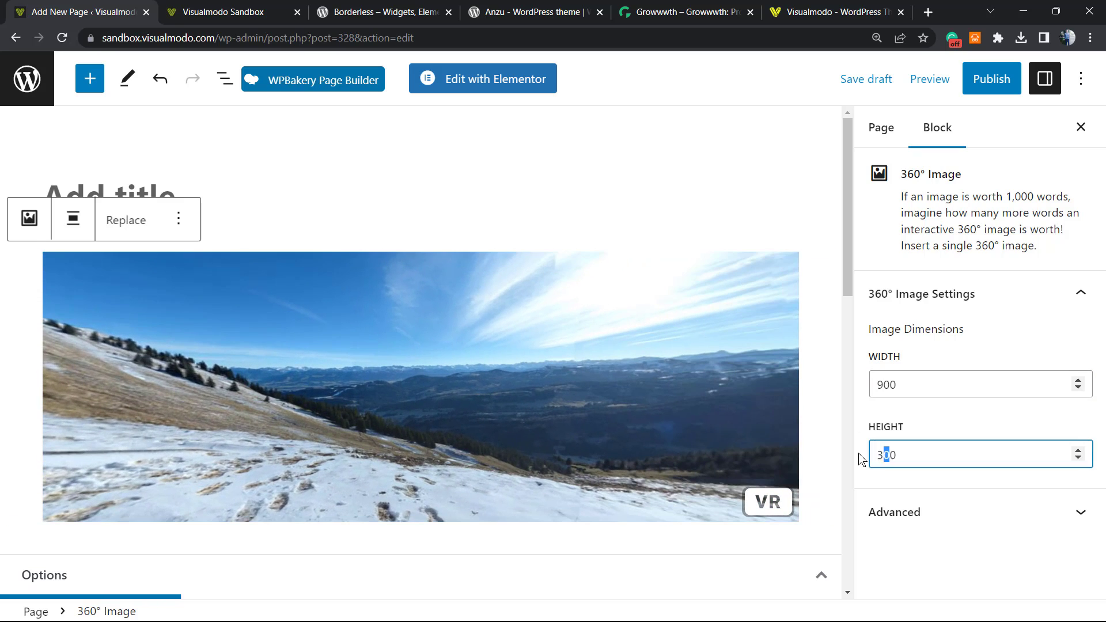
type("5")
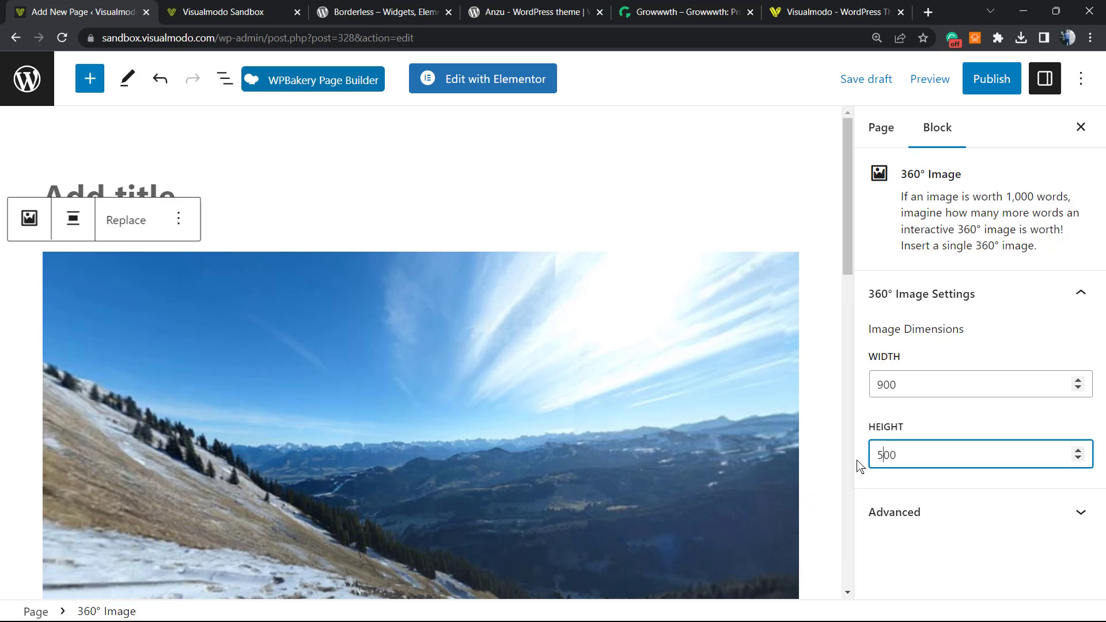
scroll(512, 424, "down", 2)
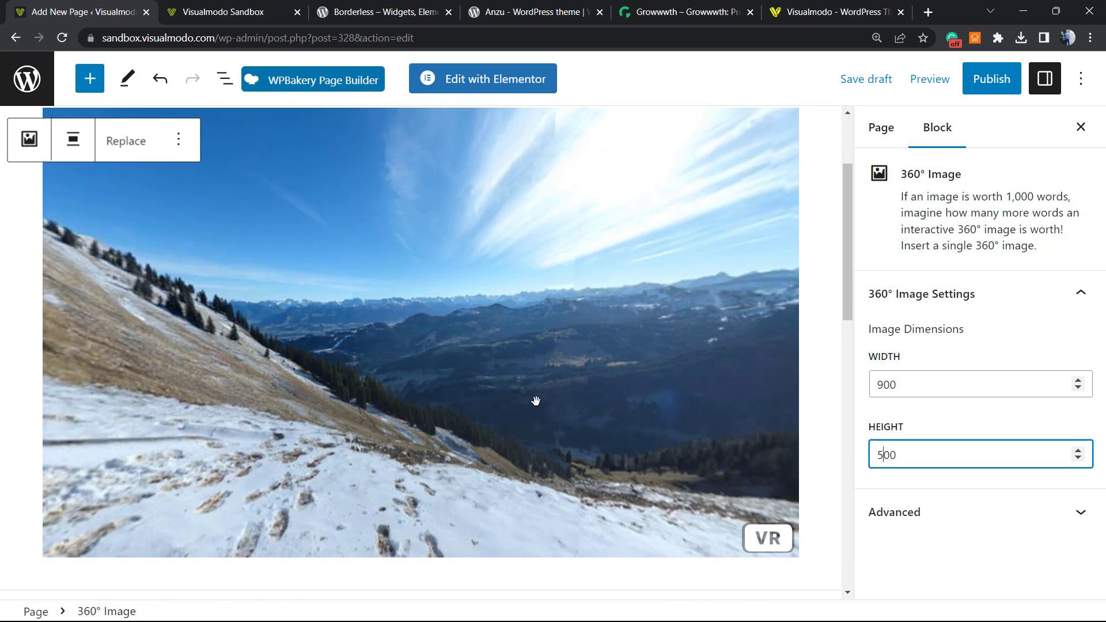
left_click_drag(534, 400, 284, 432)
scroll(217, 318, "up", 3)
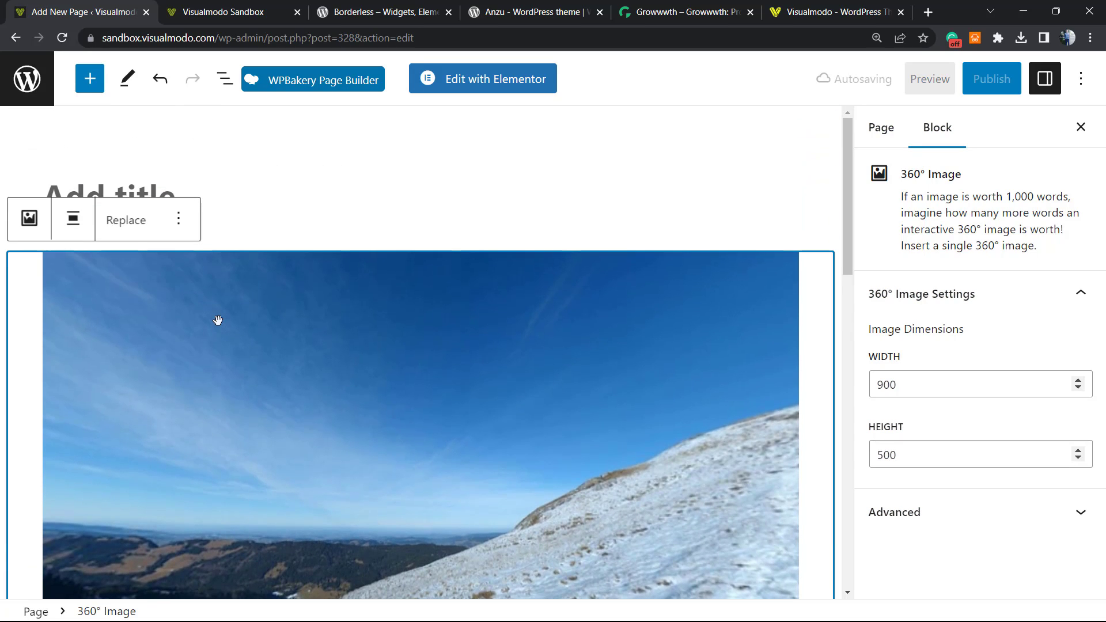
scroll(329, 244, "down", 3)
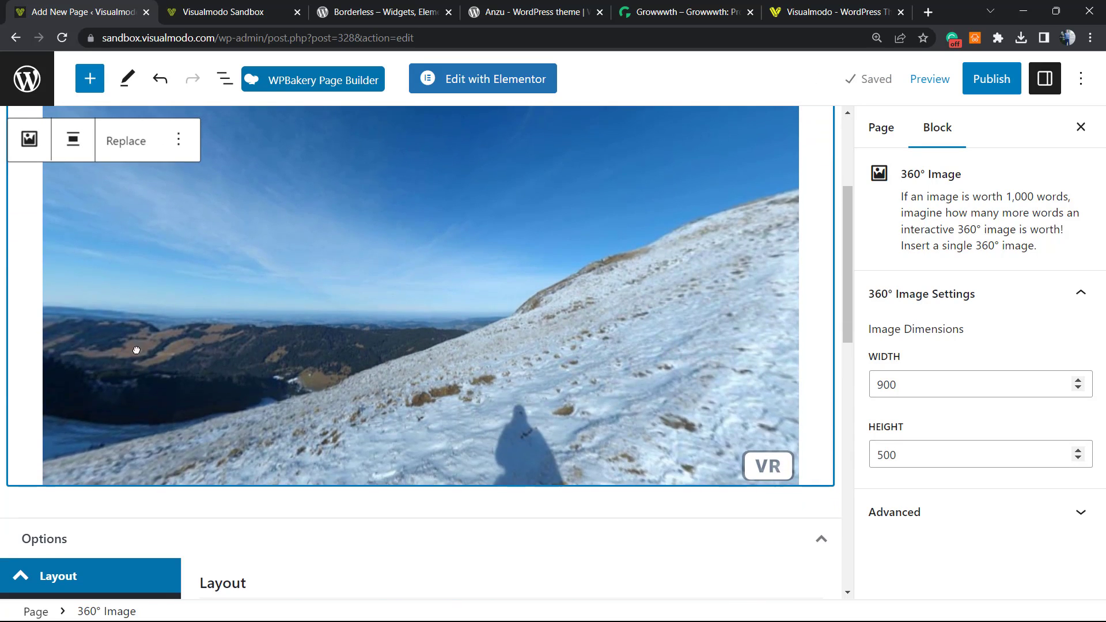
left_click_drag(328, 248, 2, 477)
scroll(23, 305, "up", 4)
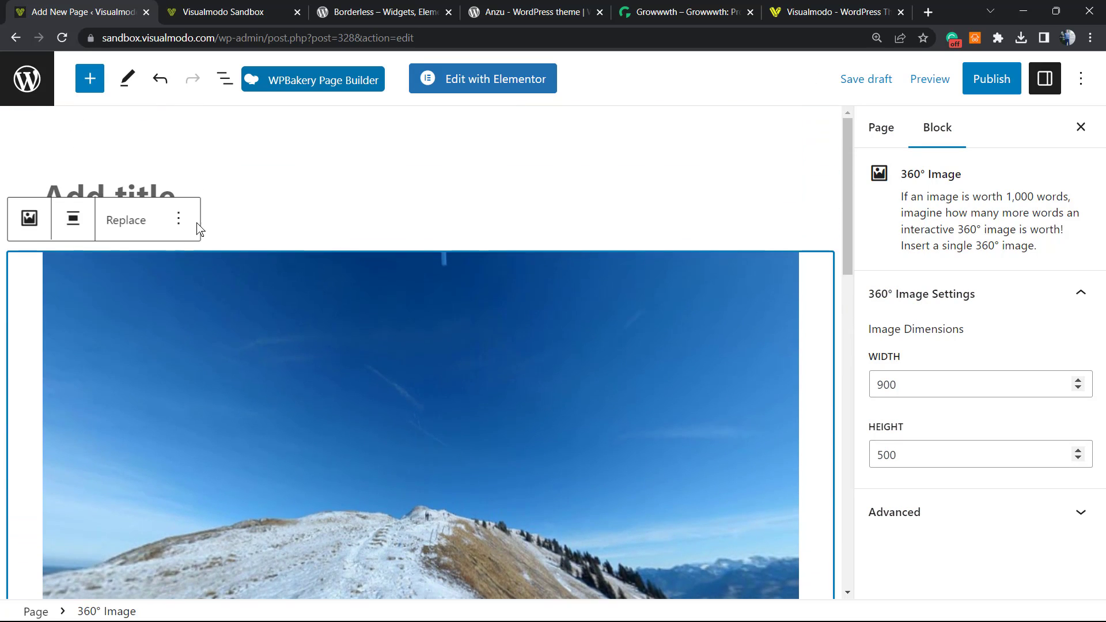
Step: Highlight 'Borderless' and 'Elementor' in the Borderless plugin title, then move to the Anzu theme page
left_click(340, 14)
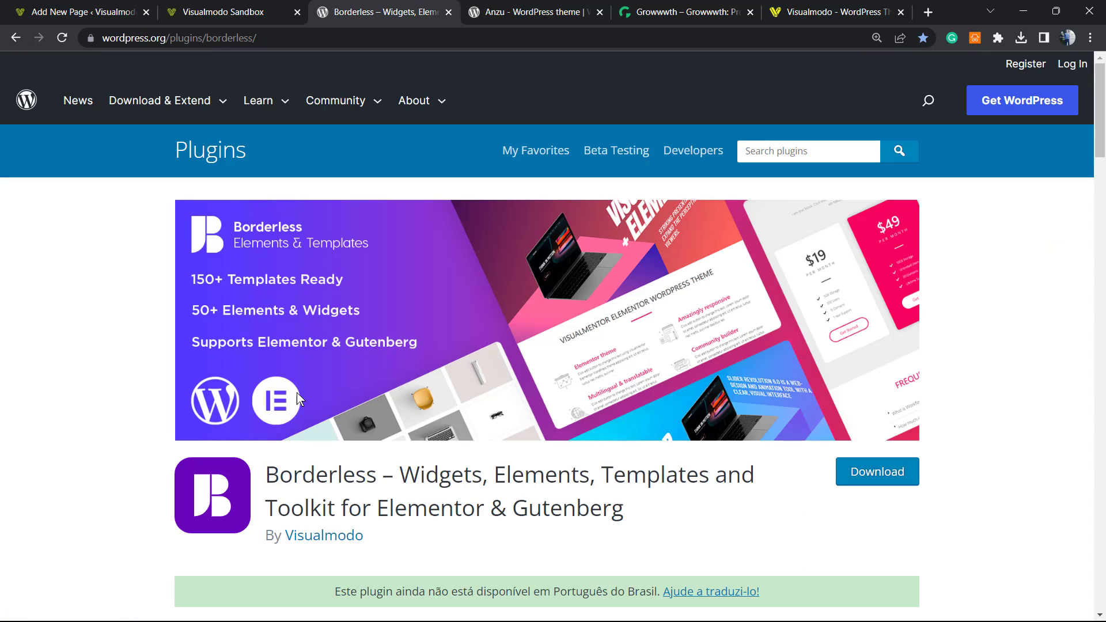
double_click(316, 465)
left_click(470, 464)
left_click(325, 487)
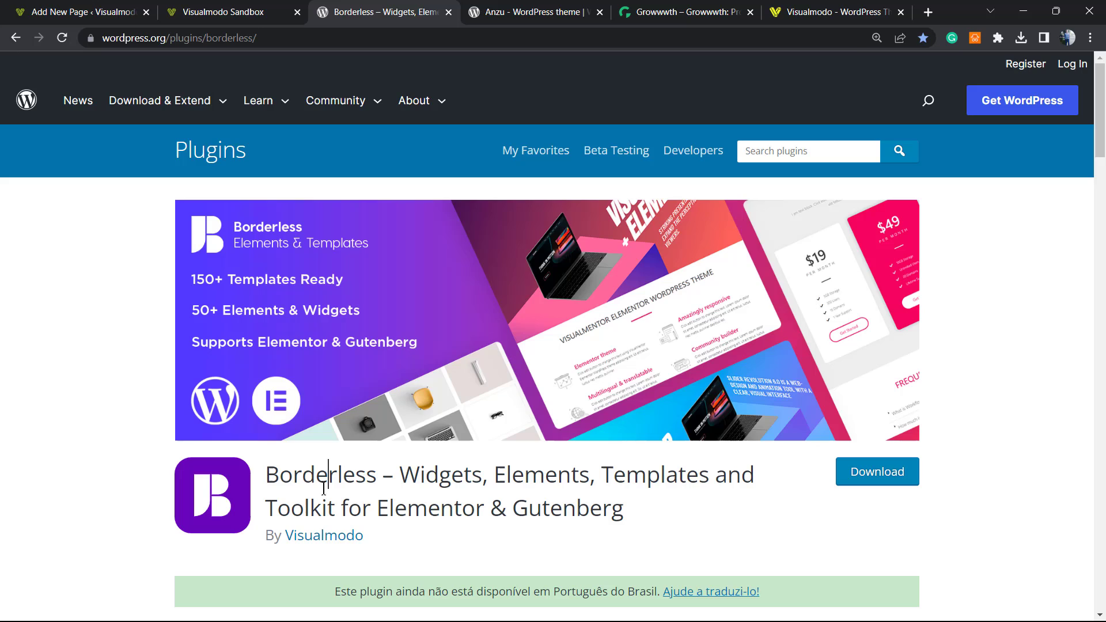
double_click(415, 494)
left_click(554, 491)
left_click(525, 7)
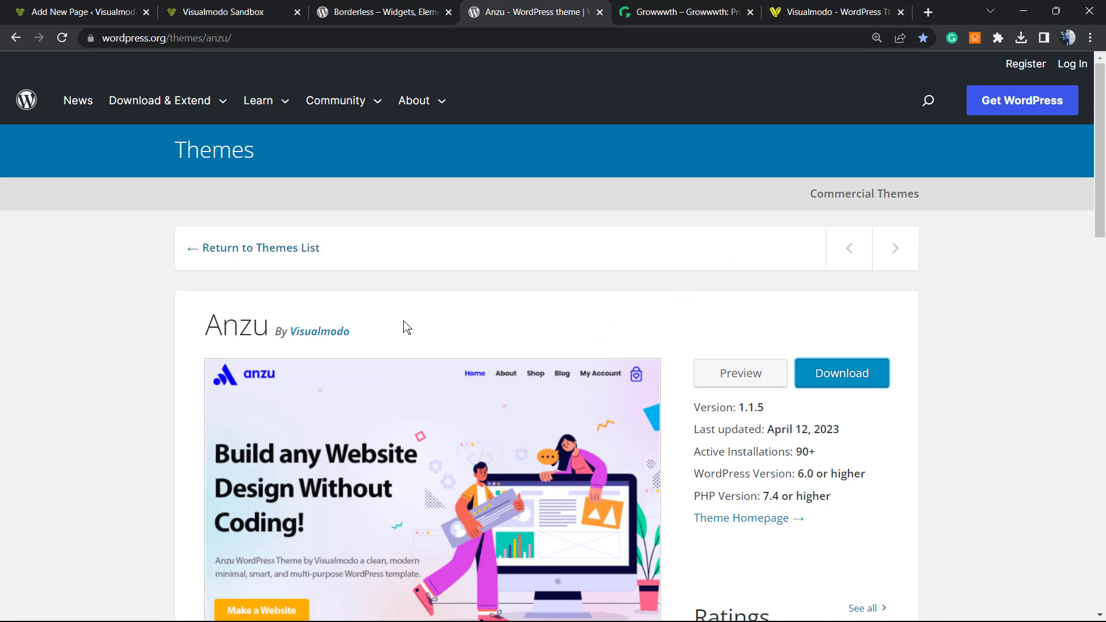
Step: Scroll the Anzu theme page and highlight its name before moving to the Growwwth site
scroll(407, 328, "down", 1)
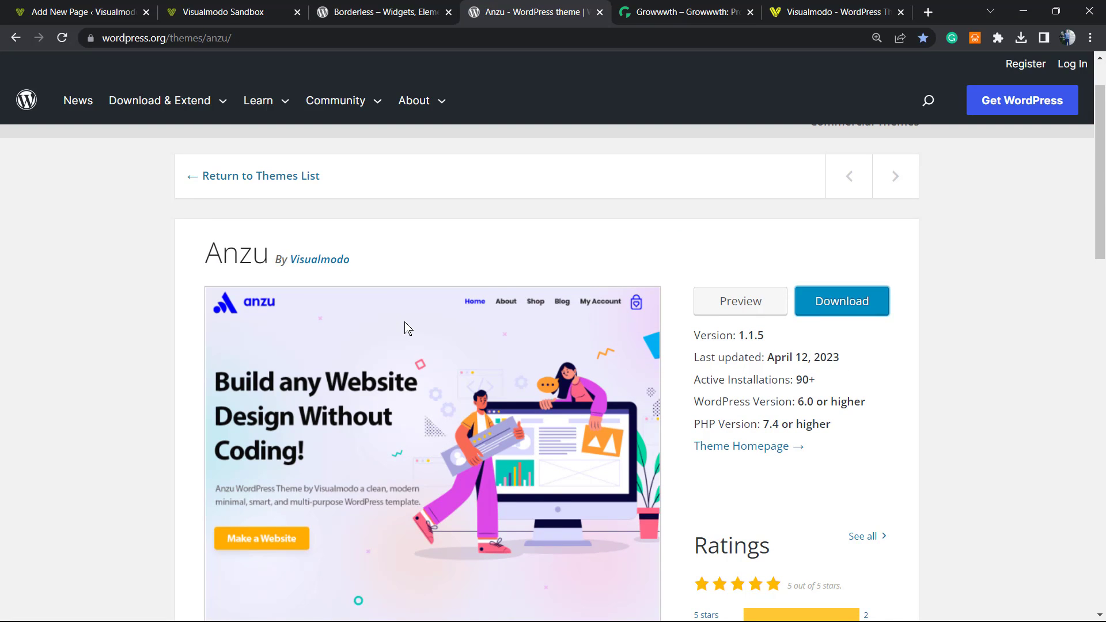
scroll(407, 328, "up", 1)
double_click(226, 326)
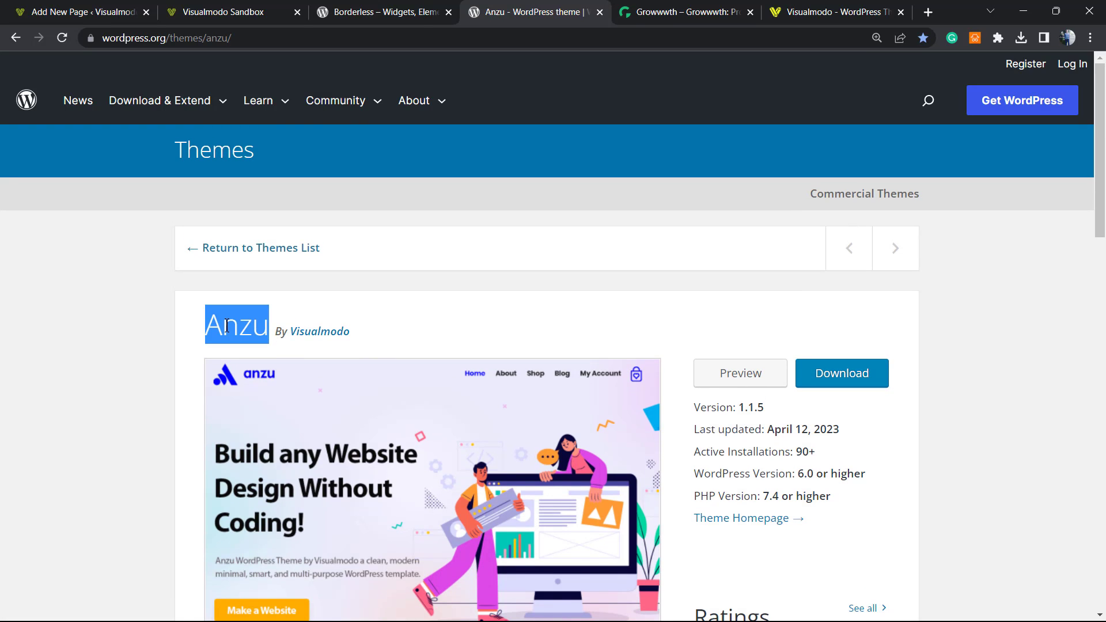
left_click(226, 326)
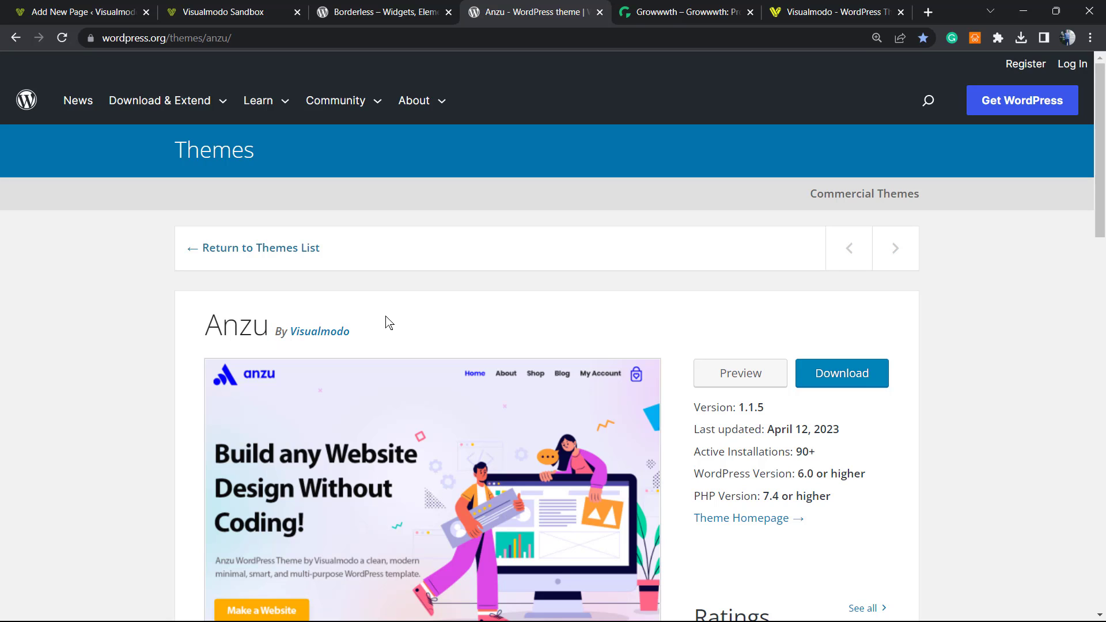
left_click(661, 5)
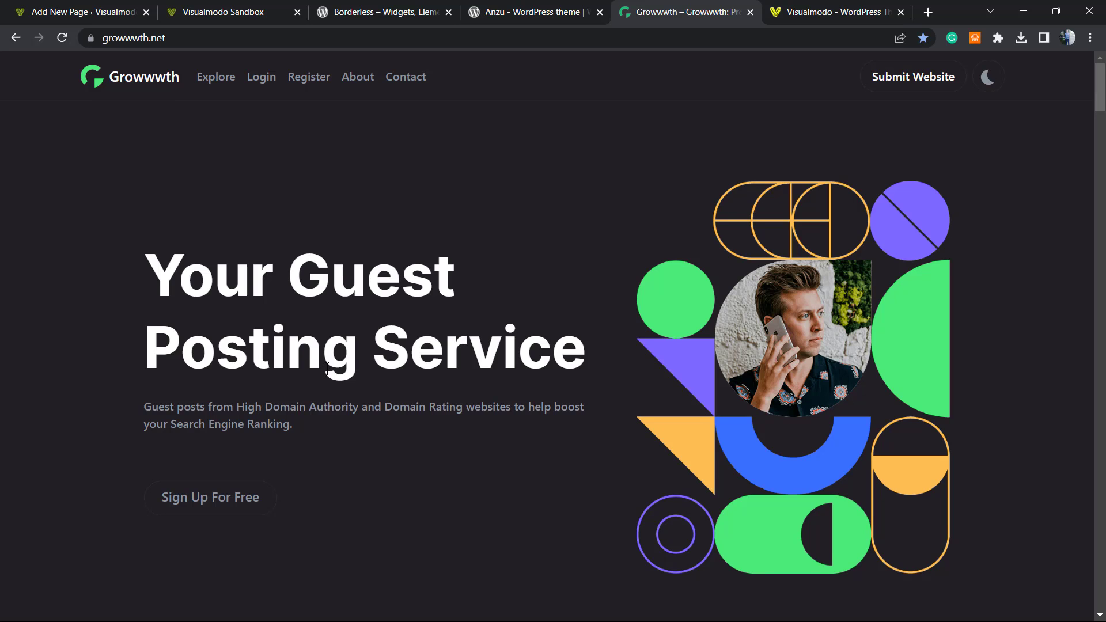
Step: Scroll the Growwwth site, highlight its full address, then move to the Visualmodo home page
scroll(327, 369, "down", 5)
scroll(327, 374, "up", 5)
double_click(118, 40)
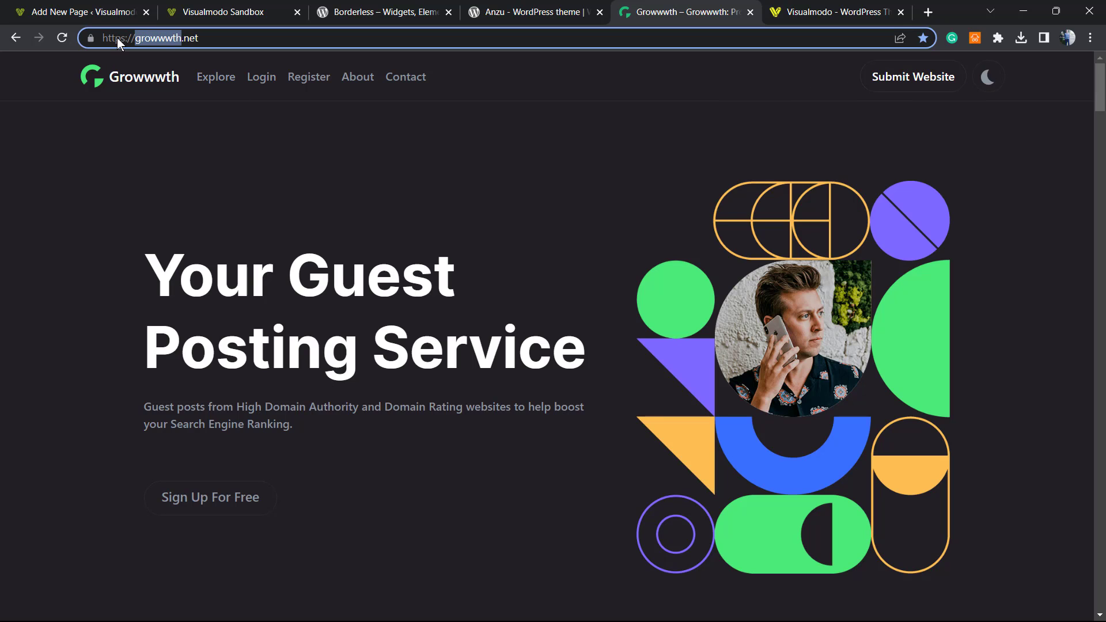
left_click(209, 39)
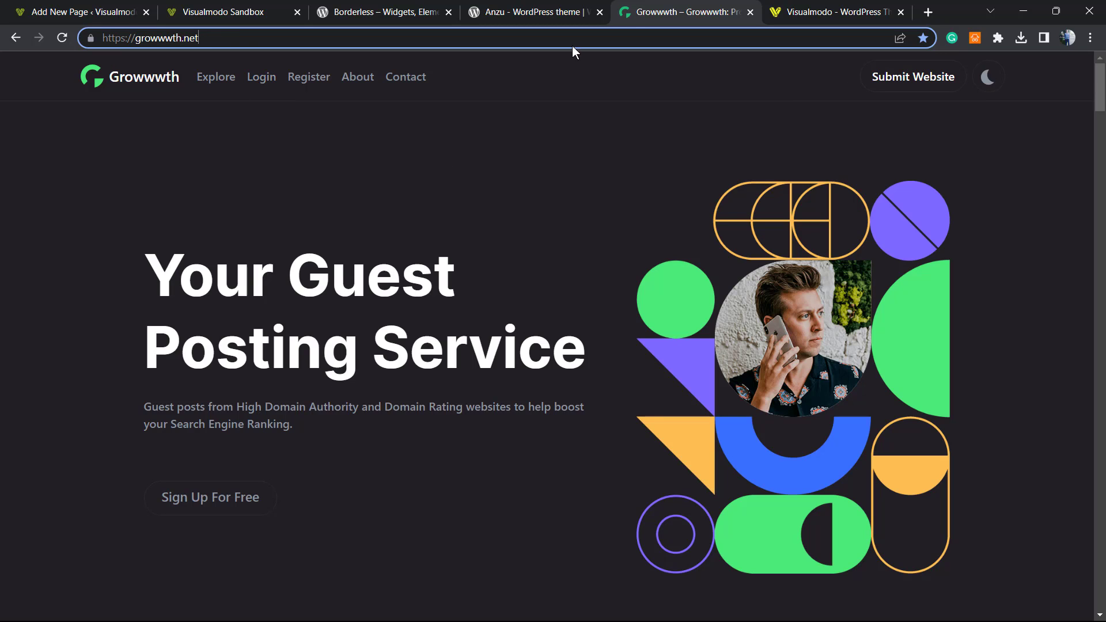
left_click(826, 7)
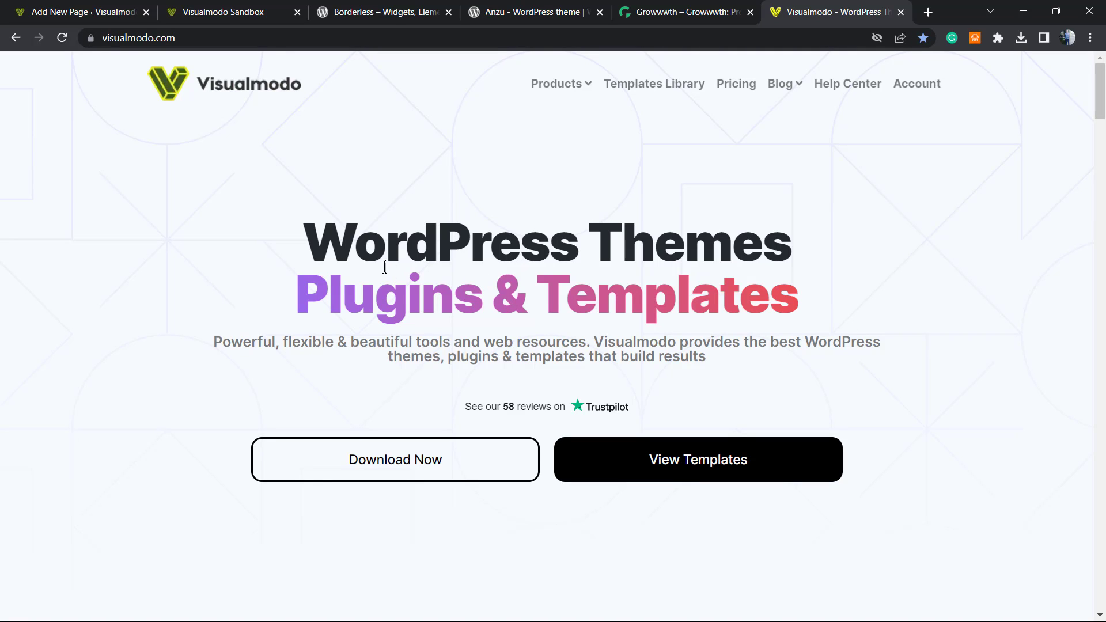
Step: Open Visualmodo's Starter Templates Library page from the top navigation
left_click_drag(337, 238, 855, 368)
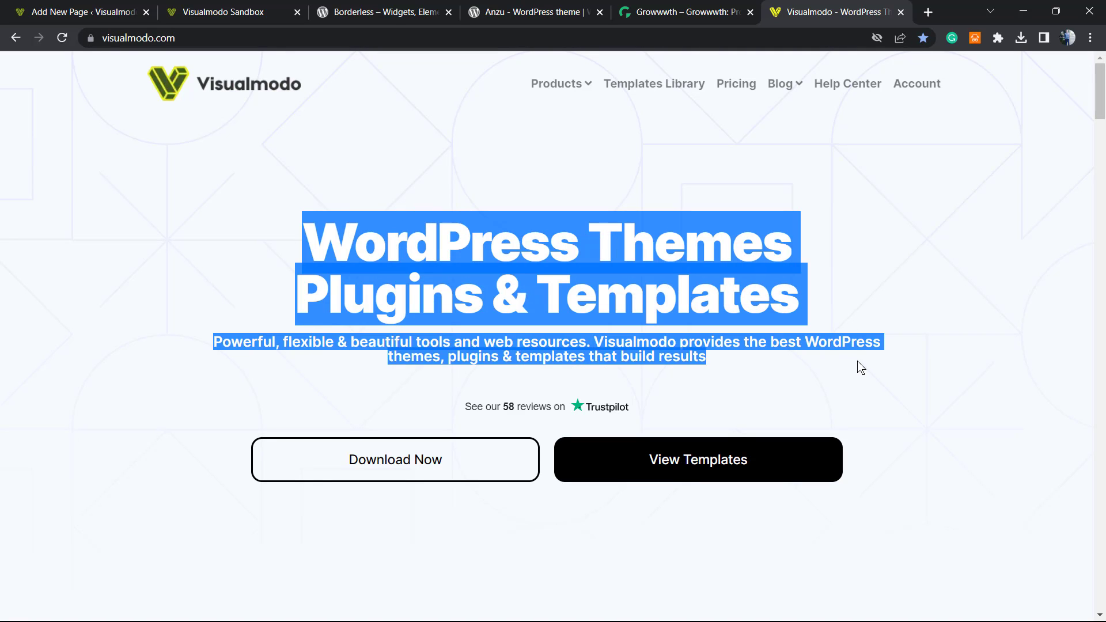
left_click(859, 367)
left_click(667, 84)
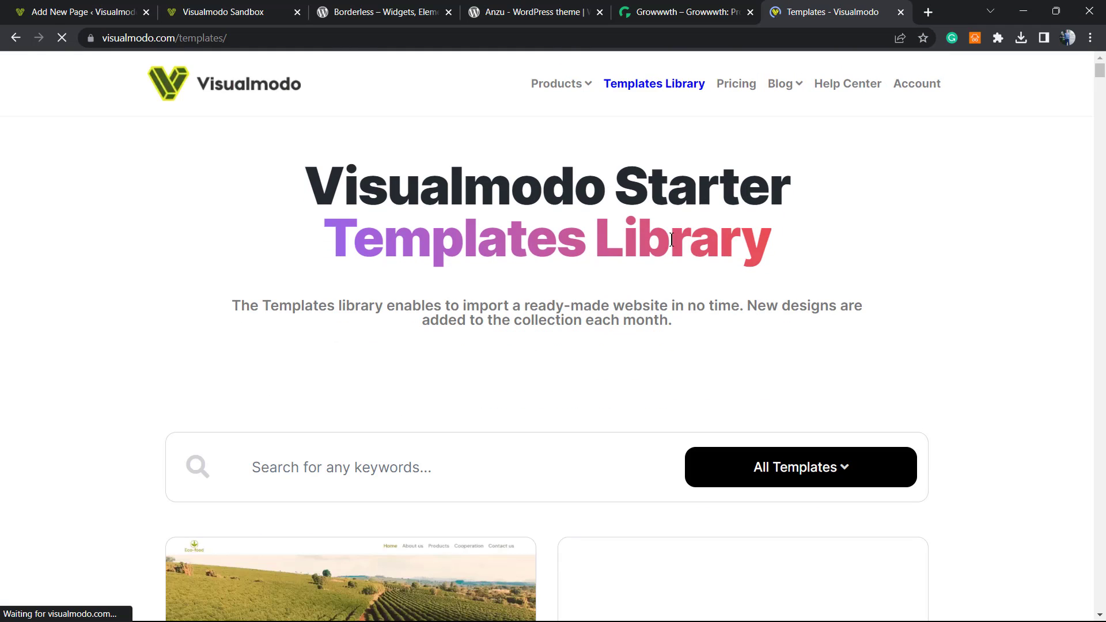
Step: Browse down the template cards past the Hairdresser and Perfume Store templates
scroll(582, 271, "down", 8)
scroll(547, 304, "down", 14)
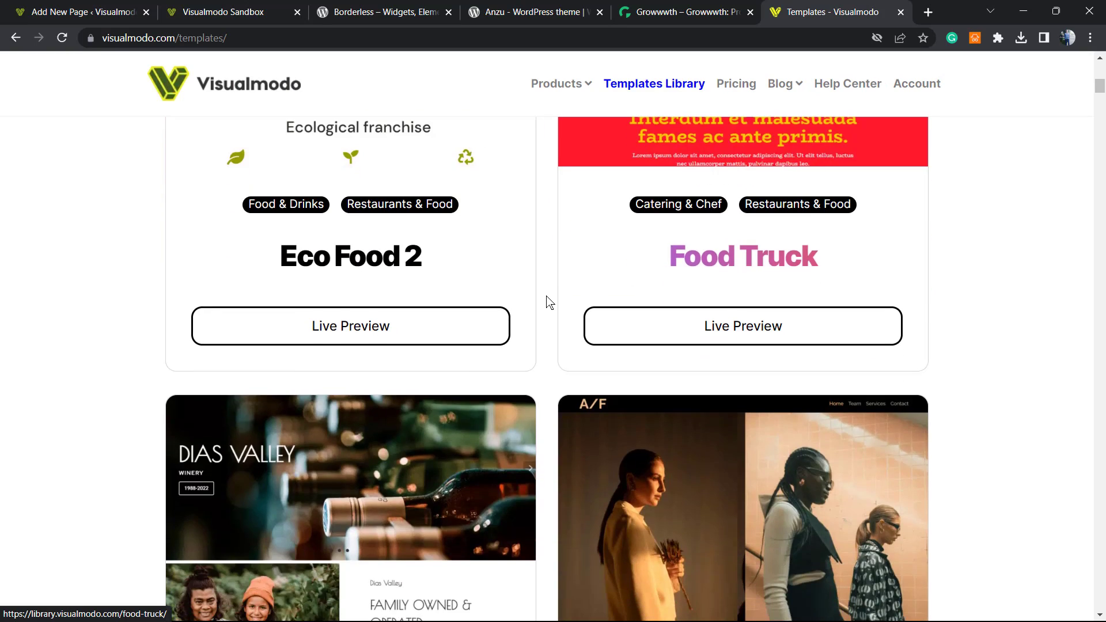
scroll(546, 303, "down", 20)
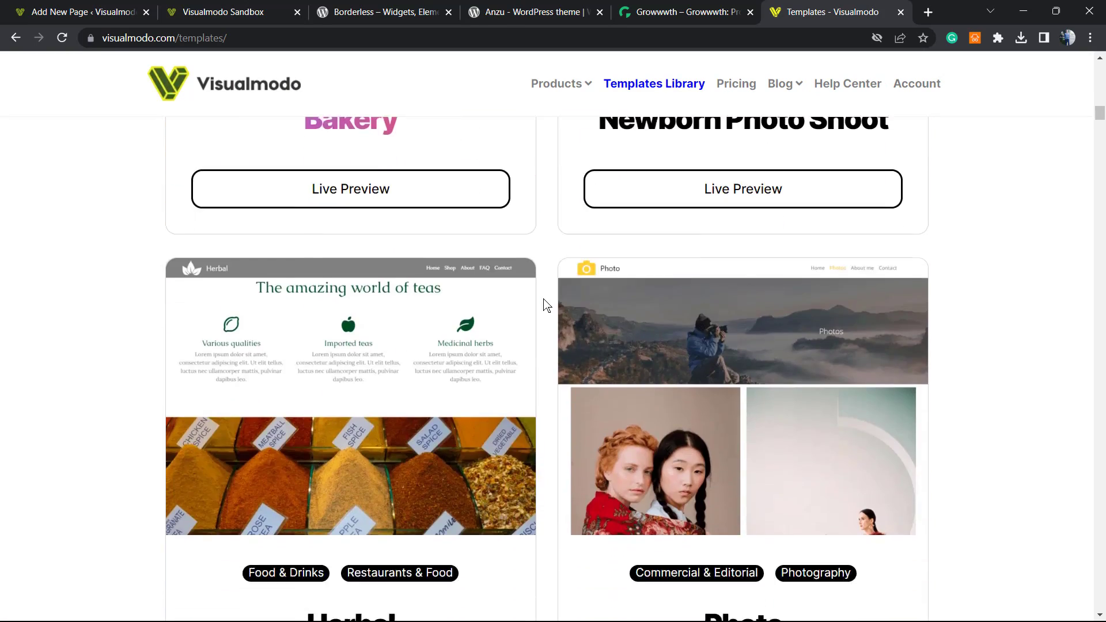
scroll(546, 303, "down", 20)
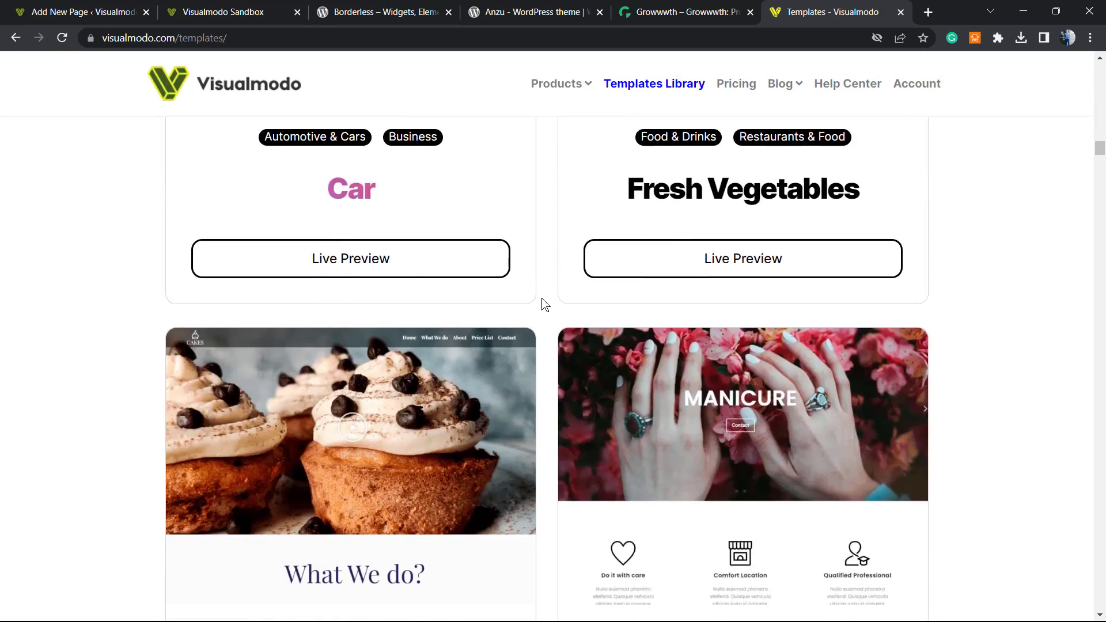
scroll(539, 304, "down", 20)
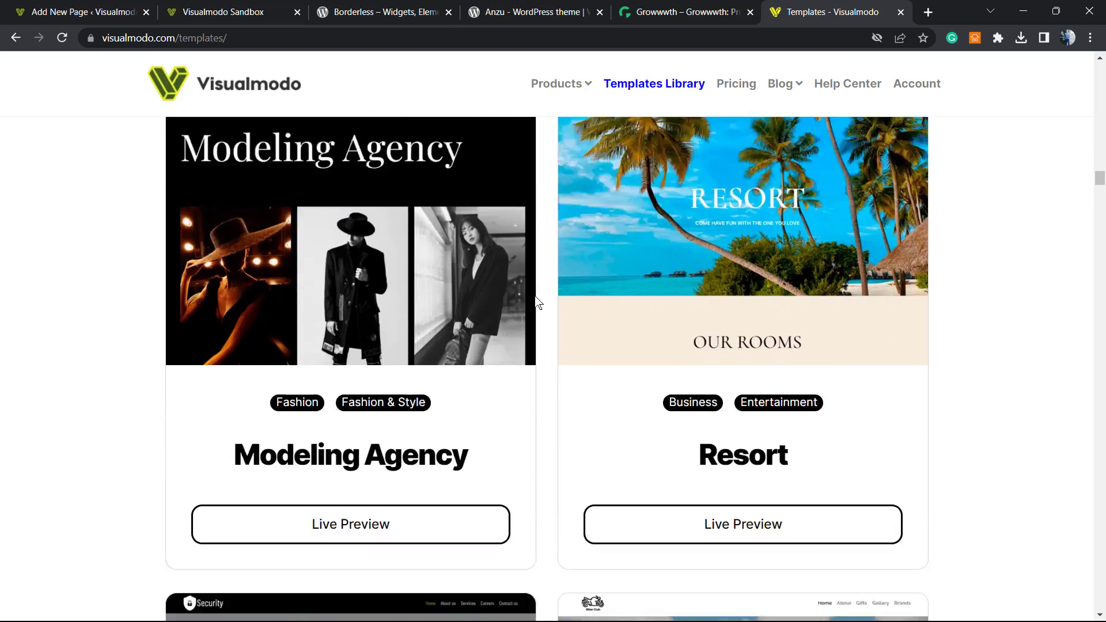
scroll(530, 306, "down", 20)
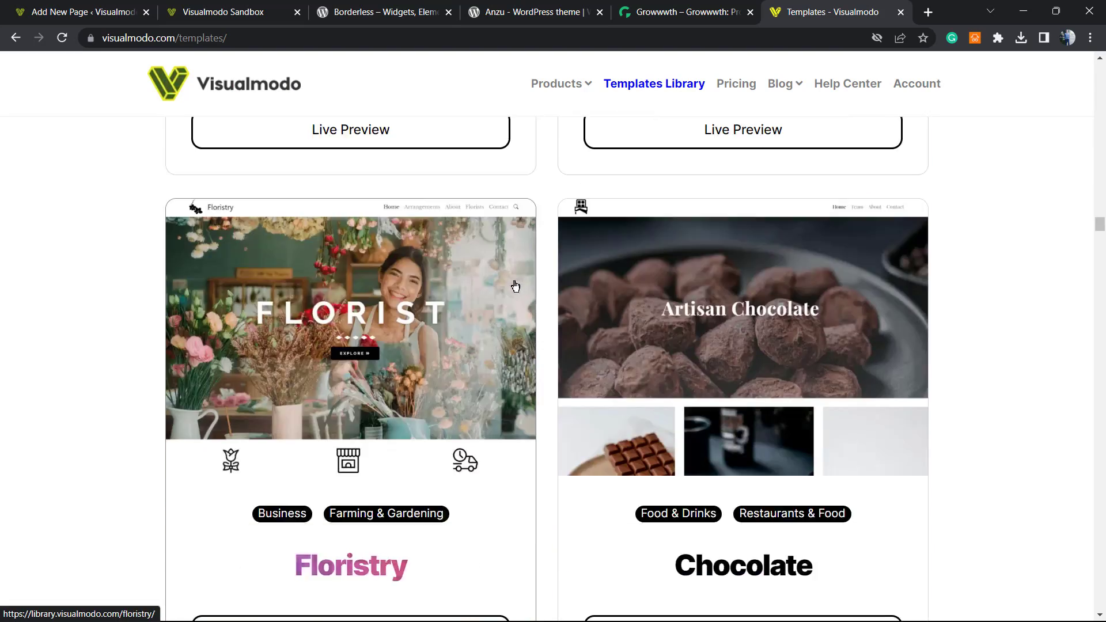
scroll(513, 289, "down", 20)
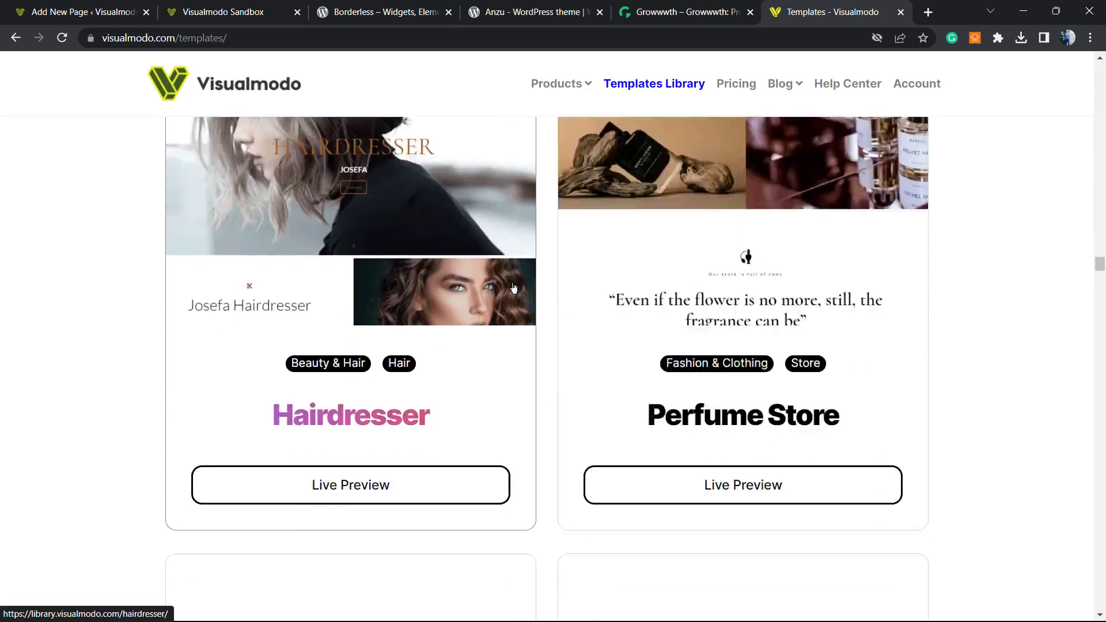